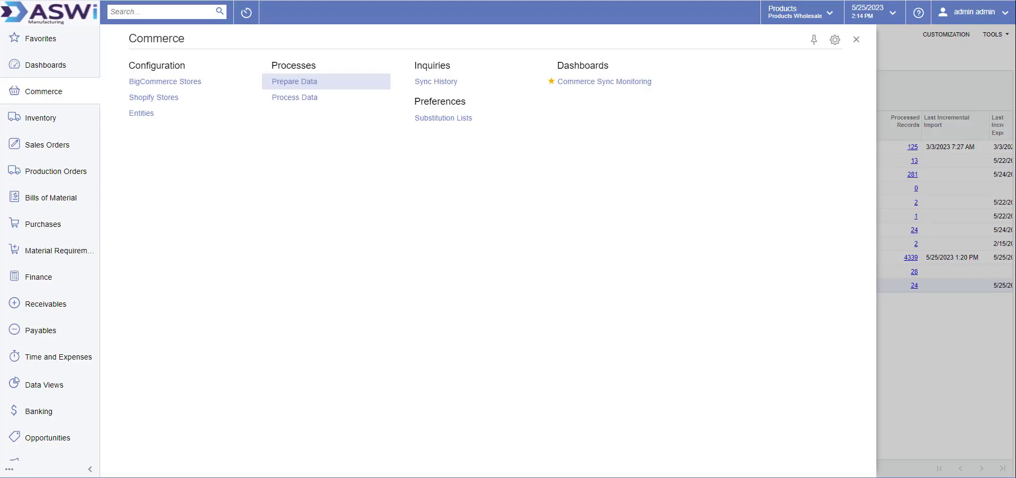
# From BigCommerce Stores, open the Gun Makers Warehouse store and show its entity sync list
pyautogui.click(178, 89)
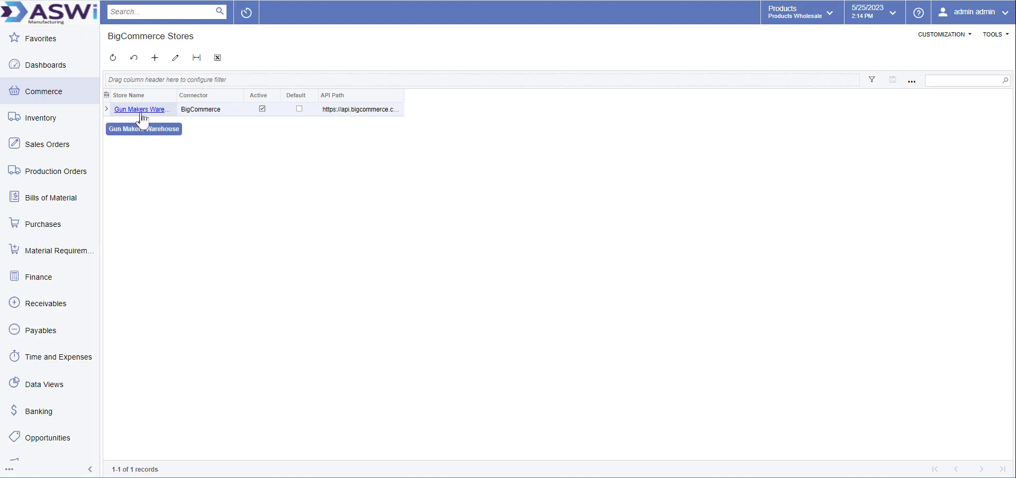
pyautogui.click(143, 110)
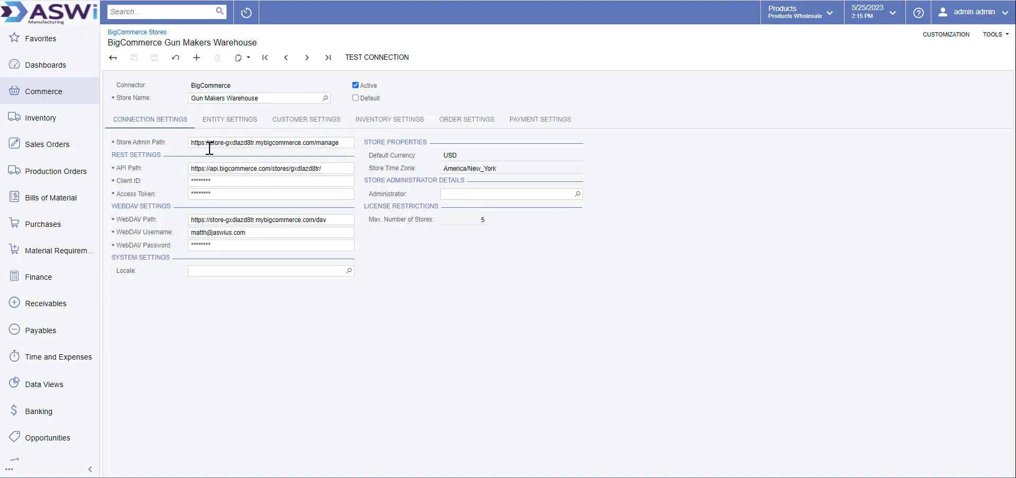
pyautogui.click(229, 123)
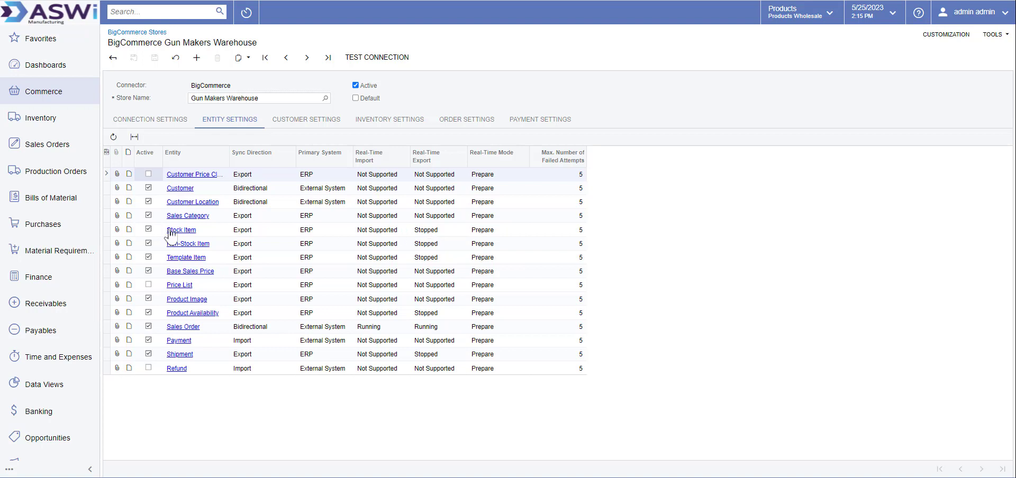
# Show the store's customer settings: class WEB with ECCUSTOMER, ECLOCATION and ECOMGUEST defaults
pyautogui.click(300, 121)
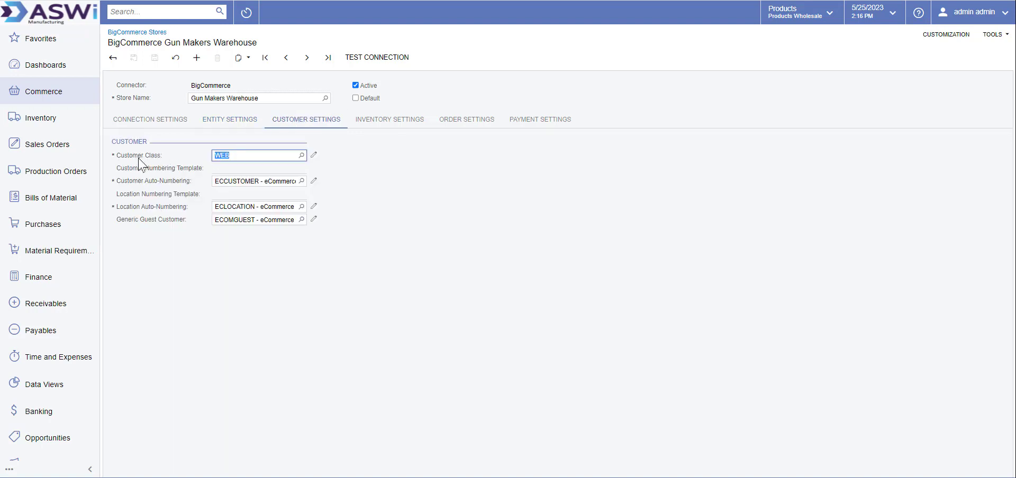
# Check the Customer Class lookup, keep WEB - Web Customer, and view the inventory settings
pyautogui.click(302, 156)
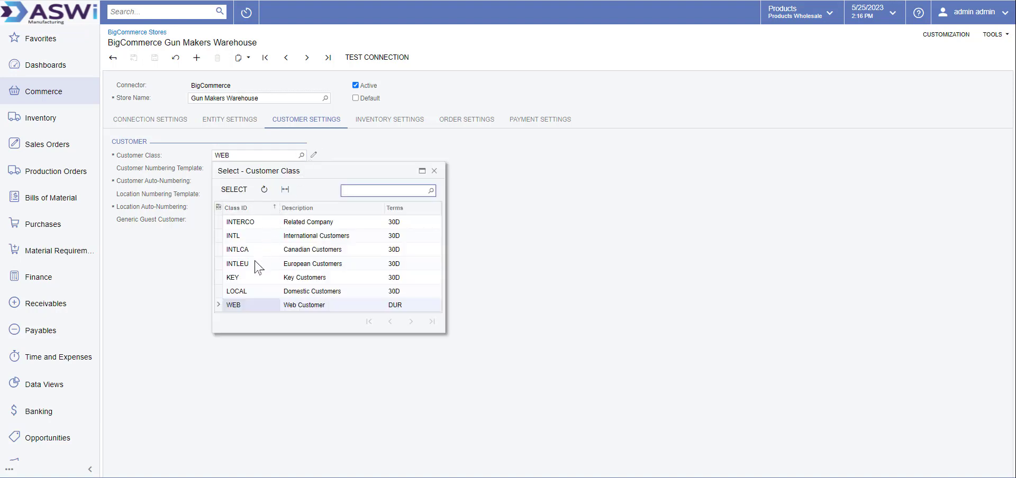
pyautogui.click(160, 265)
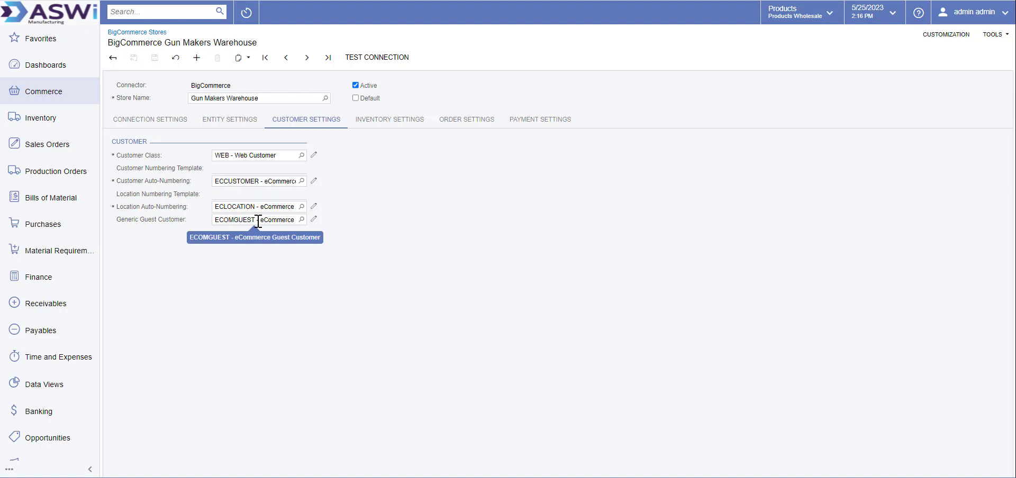
pyautogui.click(398, 123)
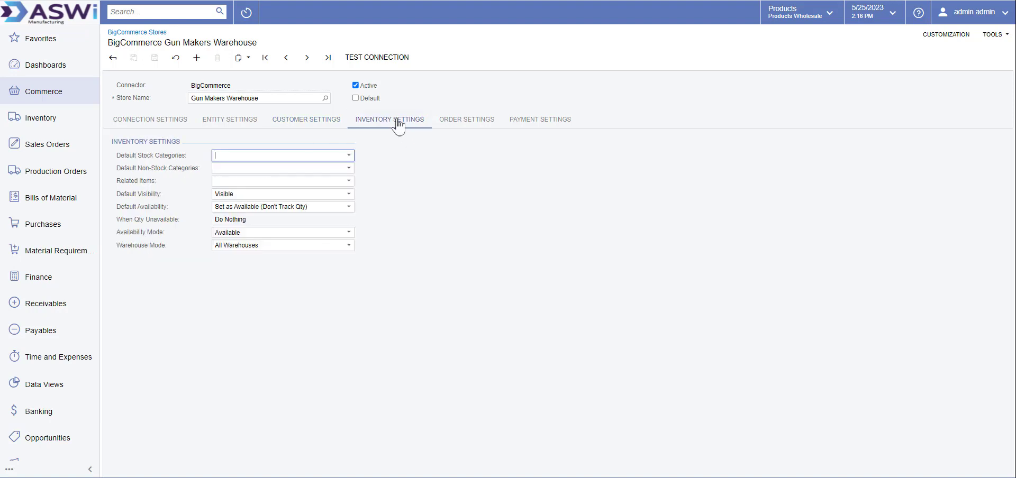
# Check Default Visibility, keeping Visible, and try Set as Available (Track Qty) for default availability
pyautogui.click(234, 194)
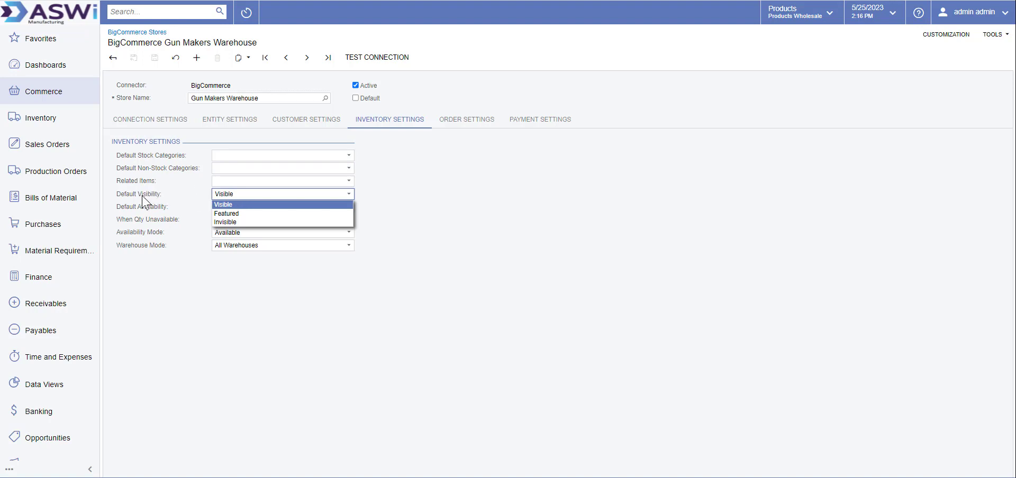
pyautogui.click(414, 212)
pyautogui.click(282, 207)
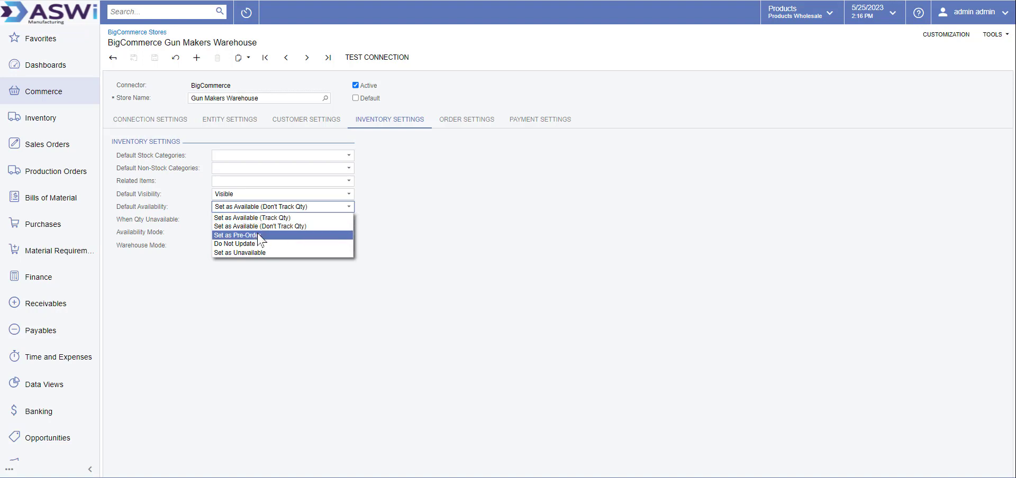
pyautogui.click(416, 221)
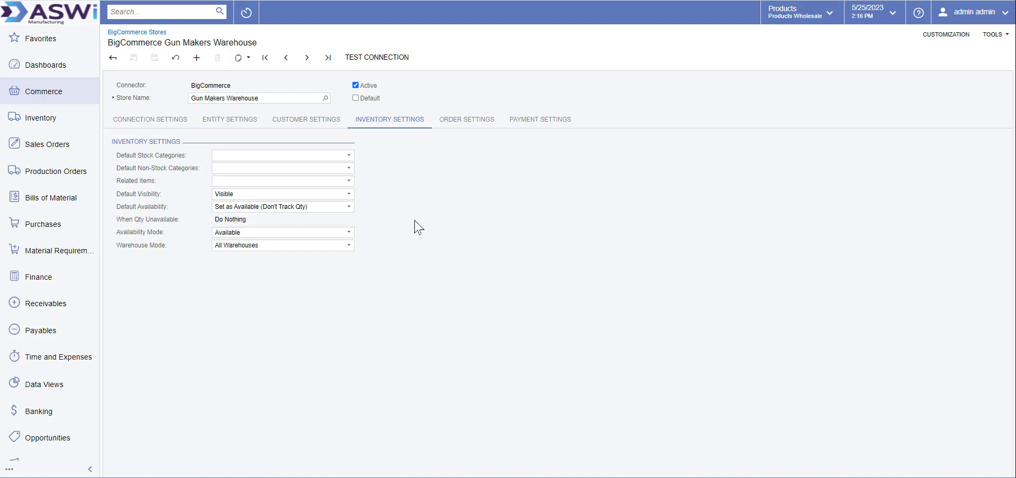
pyautogui.click(290, 209)
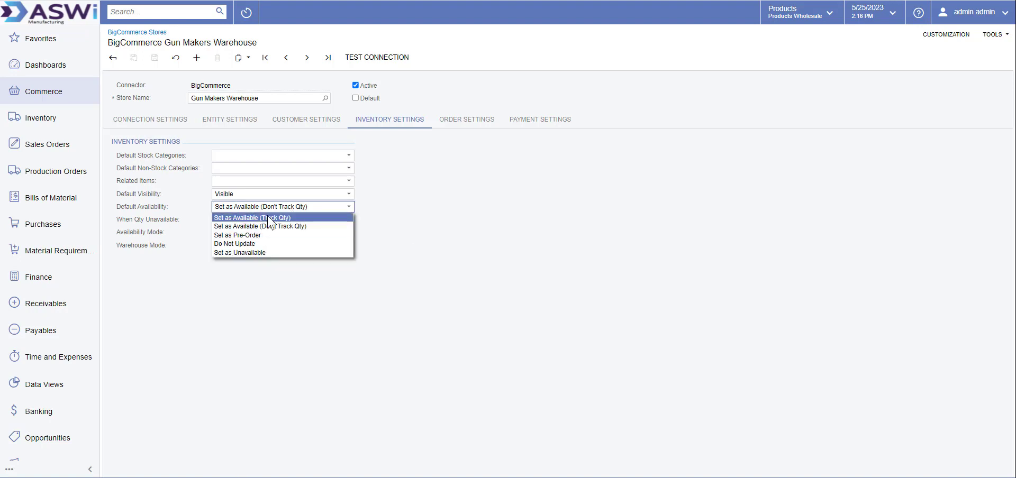
pyautogui.click(267, 215)
pyautogui.click(274, 219)
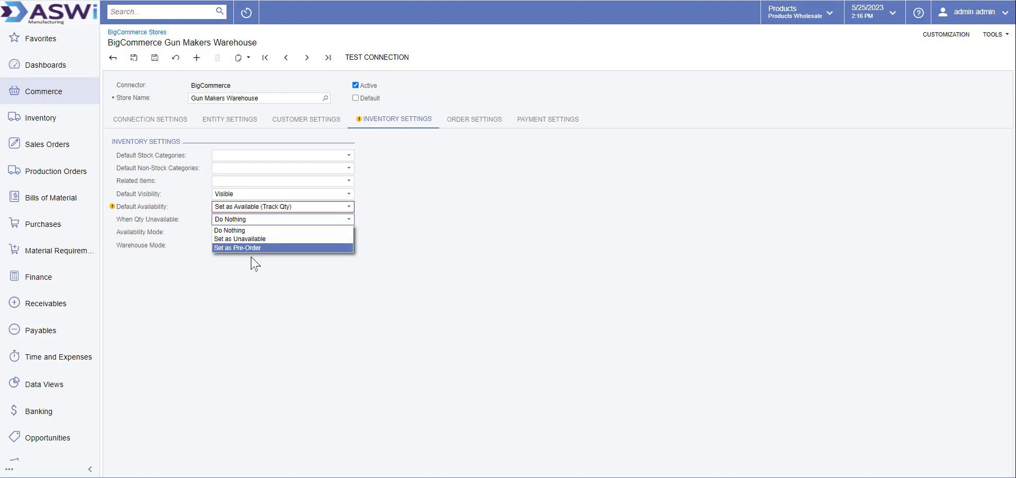
# Restore availability to Set as Available (Don't Track Qty), keep availability mode, then view order settings
pyautogui.click(283, 207)
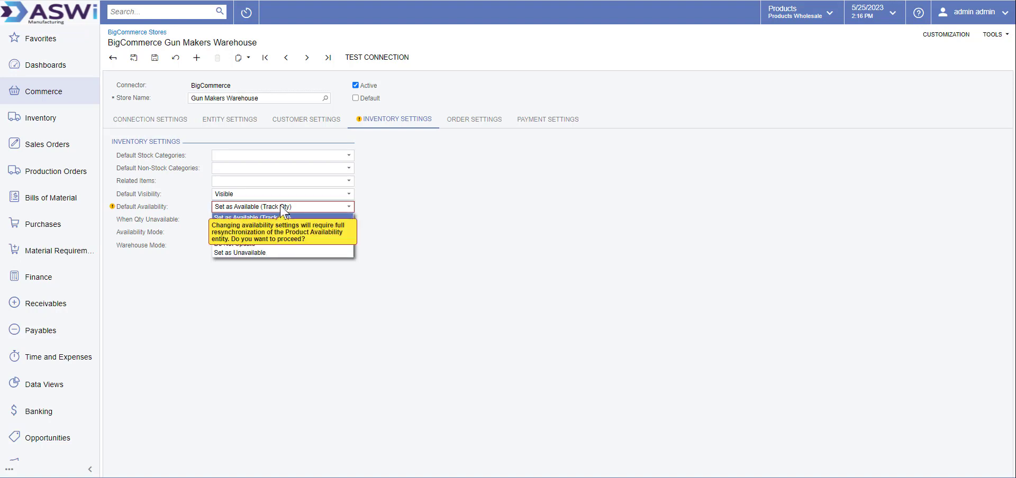
pyautogui.click(411, 213)
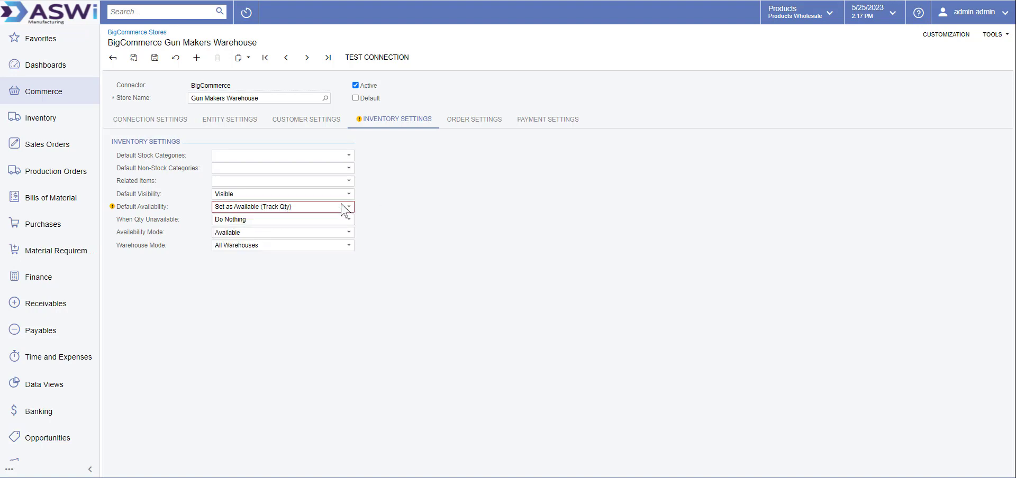
pyautogui.click(347, 206)
pyautogui.click(344, 208)
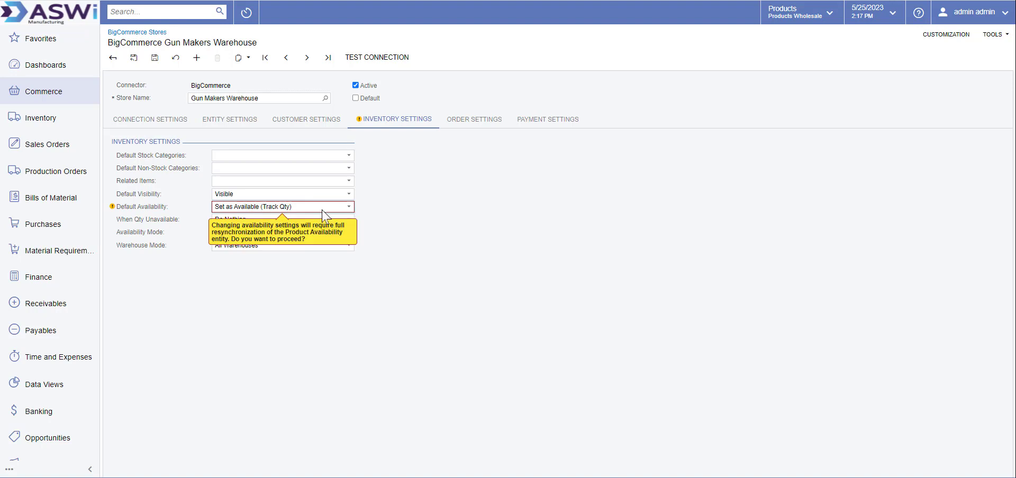
pyautogui.click(280, 208)
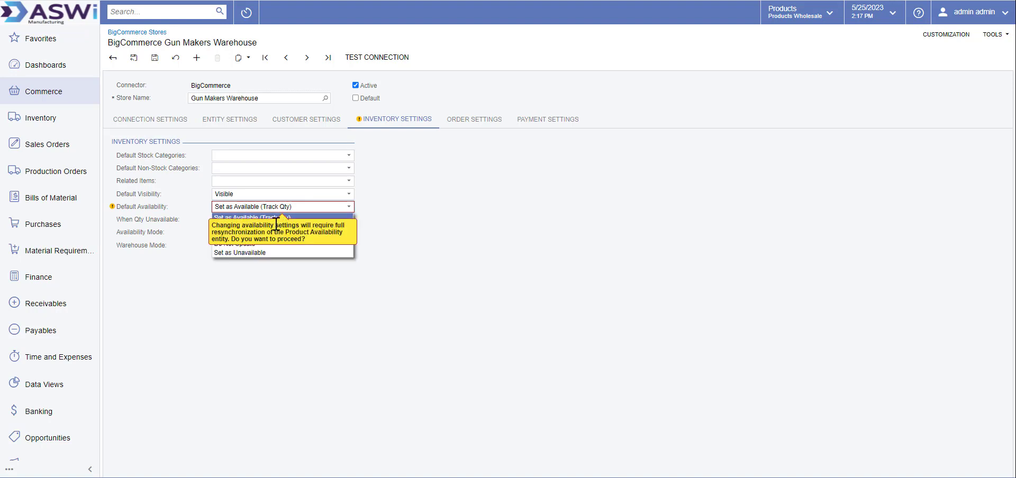
pyautogui.click(290, 226)
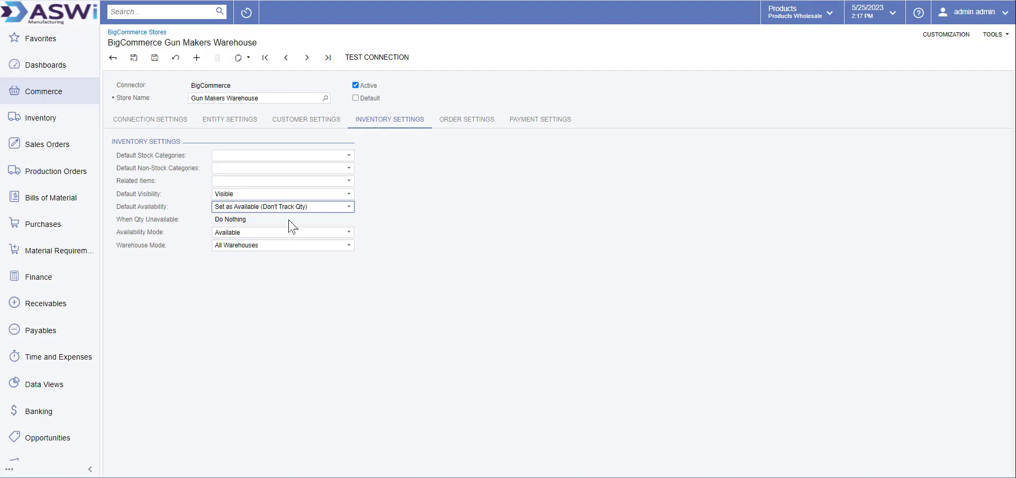
pyautogui.click(249, 233)
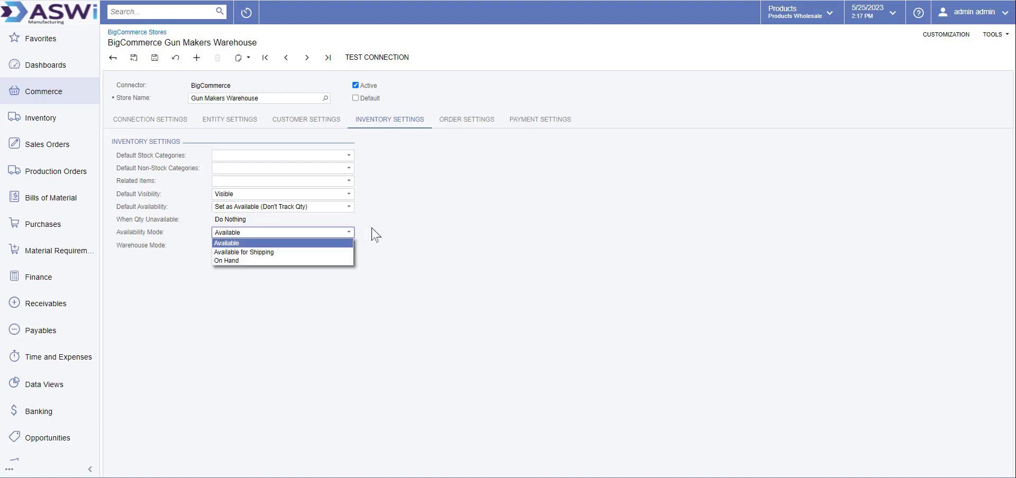
pyautogui.click(400, 229)
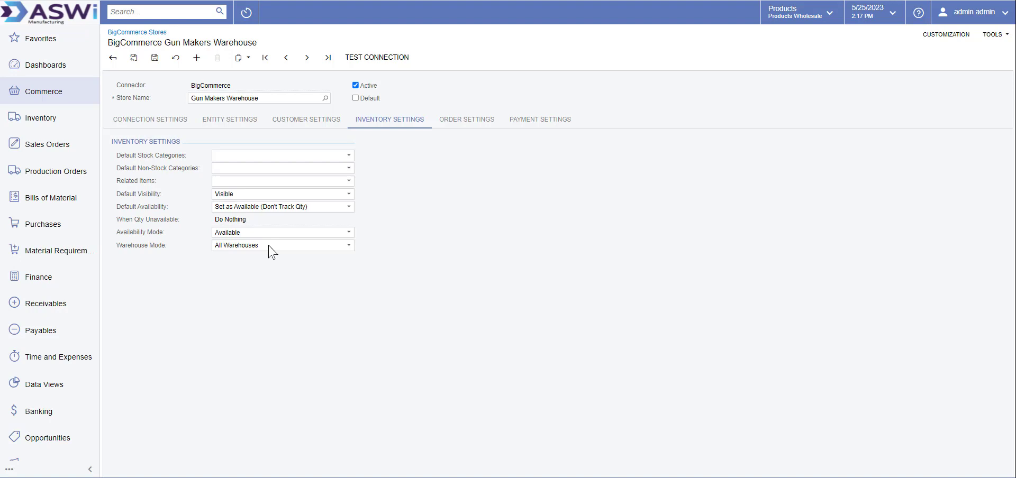
pyautogui.click(464, 122)
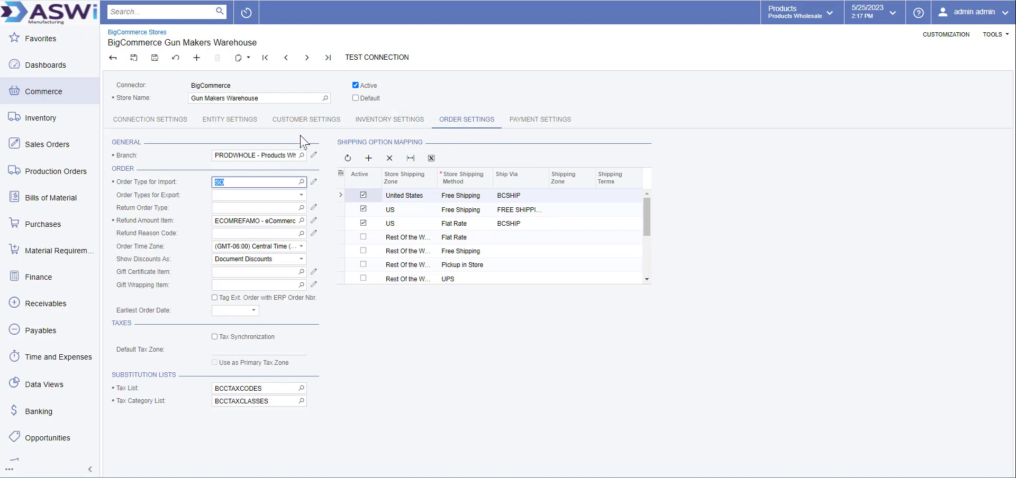
# Choose SO in the Order Type for Import lookup, then review the store's payment methods
pyautogui.click(301, 183)
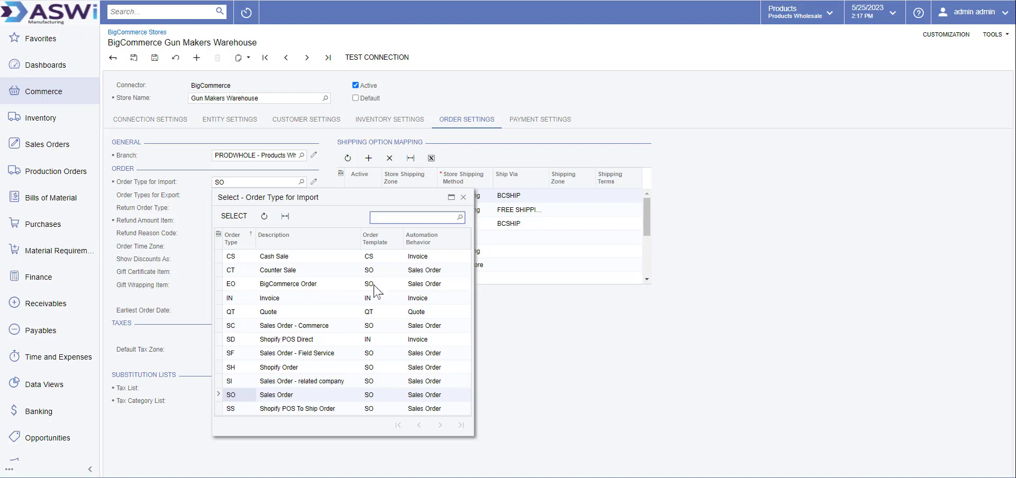
pyautogui.click(239, 395)
pyautogui.doubleClick(239, 397)
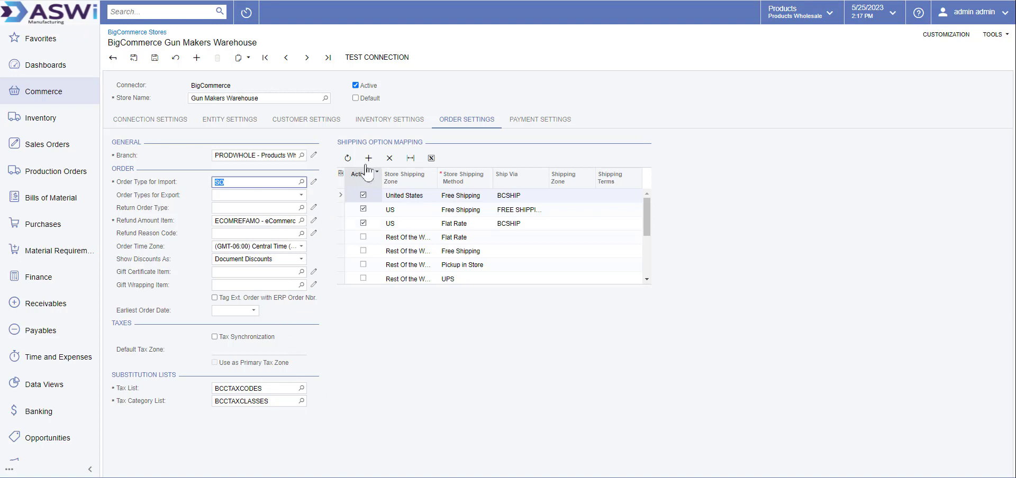
pyautogui.click(538, 125)
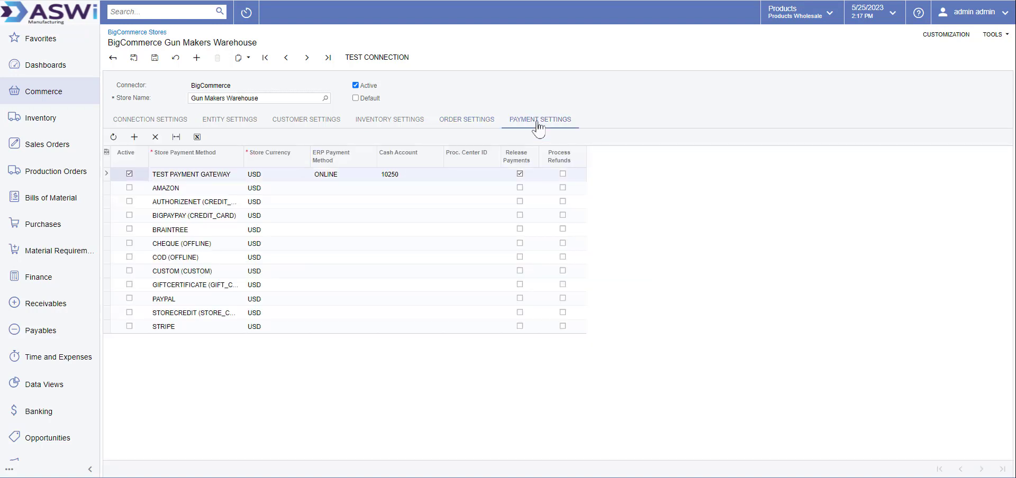
# Leave the store record, discarding unsaved changes, and bring up the Commerce workspace menu
pyautogui.click(161, 127)
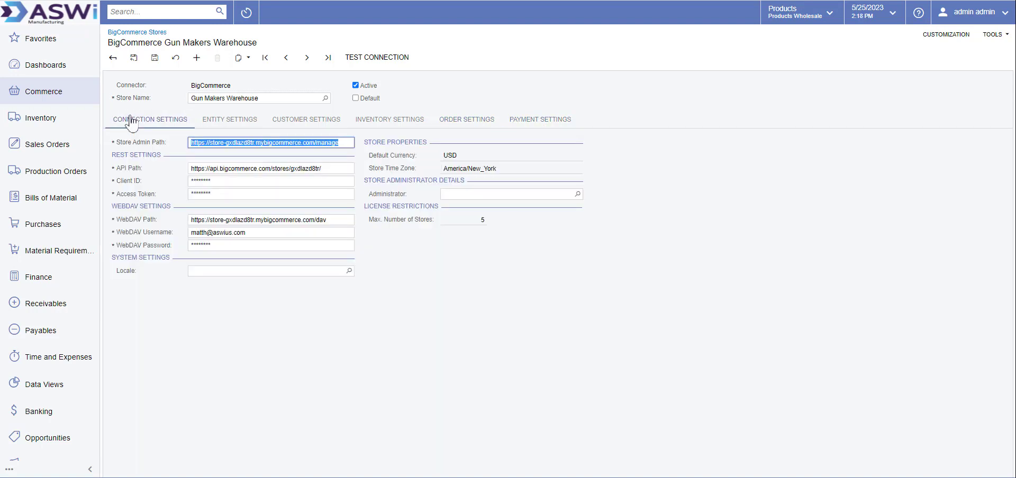
pyautogui.click(113, 59)
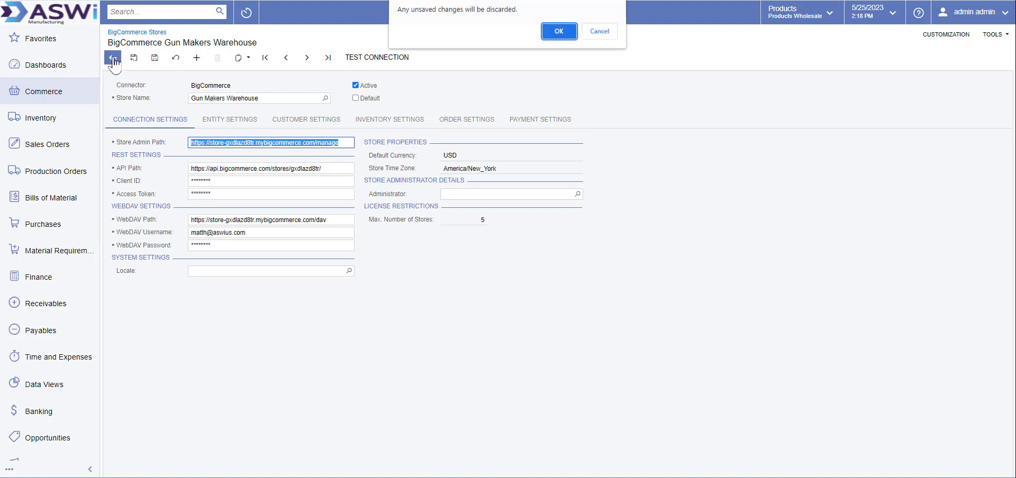
pyautogui.click(565, 33)
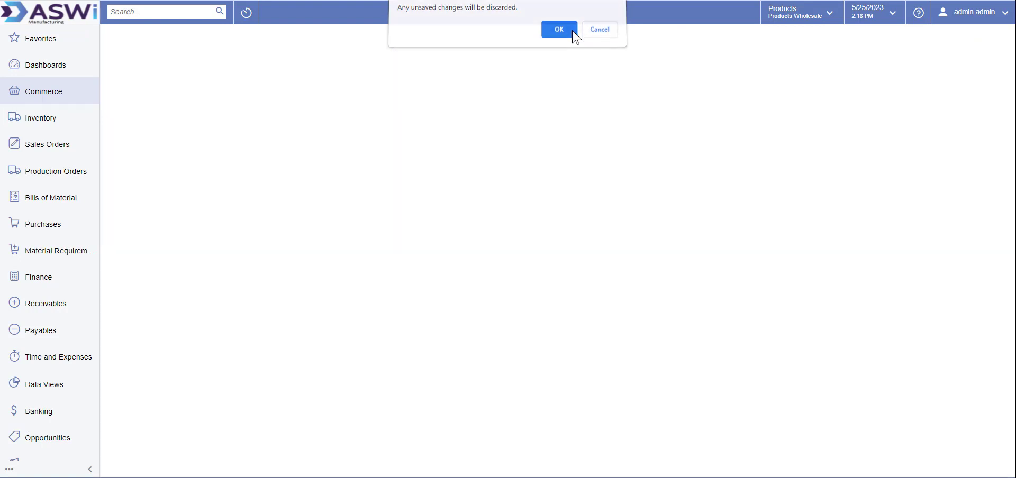
pyautogui.click(46, 94)
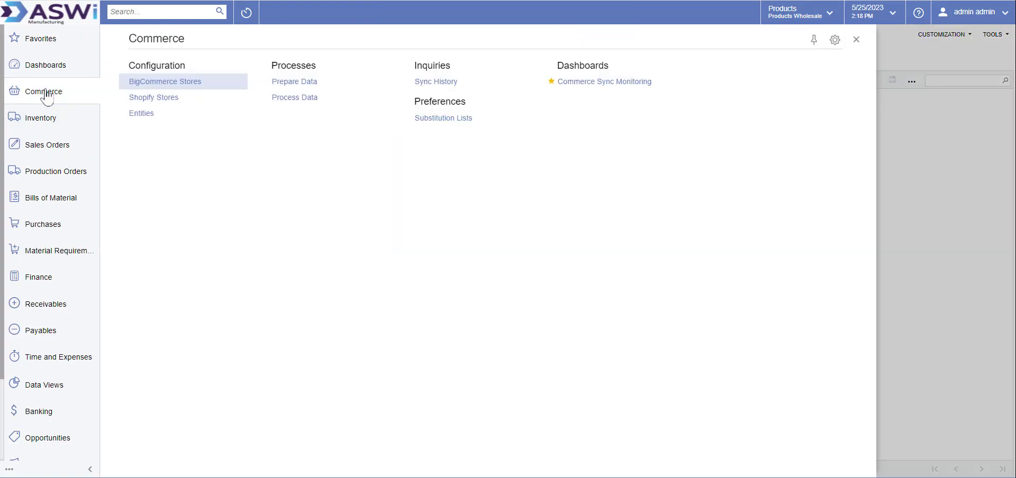
# Review the Commerce Entities list, then open the Commerce Sync Monitoring dashboard
pyautogui.click(142, 114)
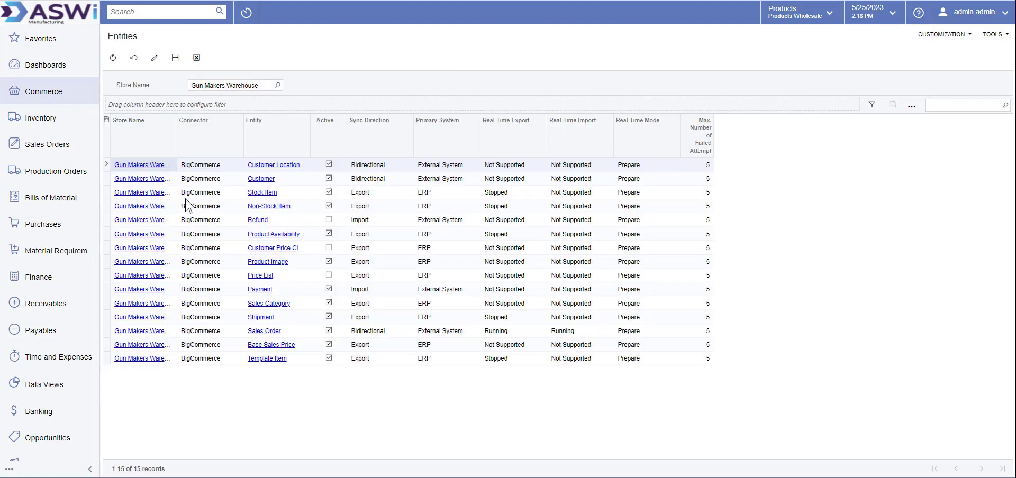
pyautogui.click(44, 96)
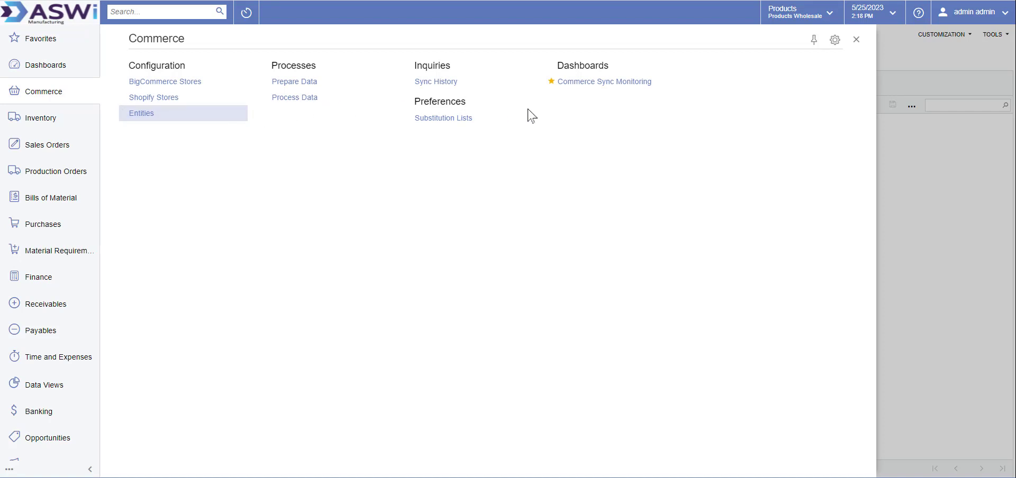
pyautogui.click(642, 82)
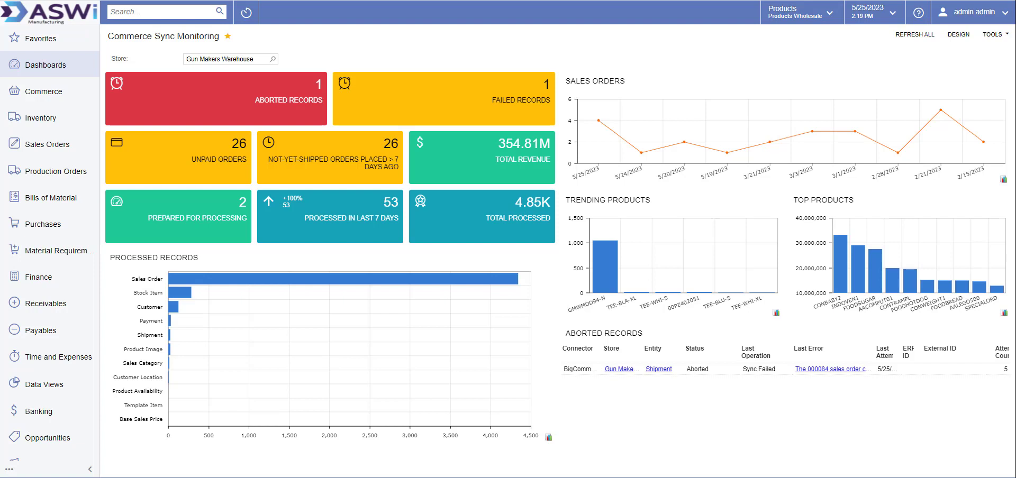
# After reviewing the sync counts (1 aborted, 1 failed, 53 processed), open the Inventory workspace
pyautogui.click(41, 119)
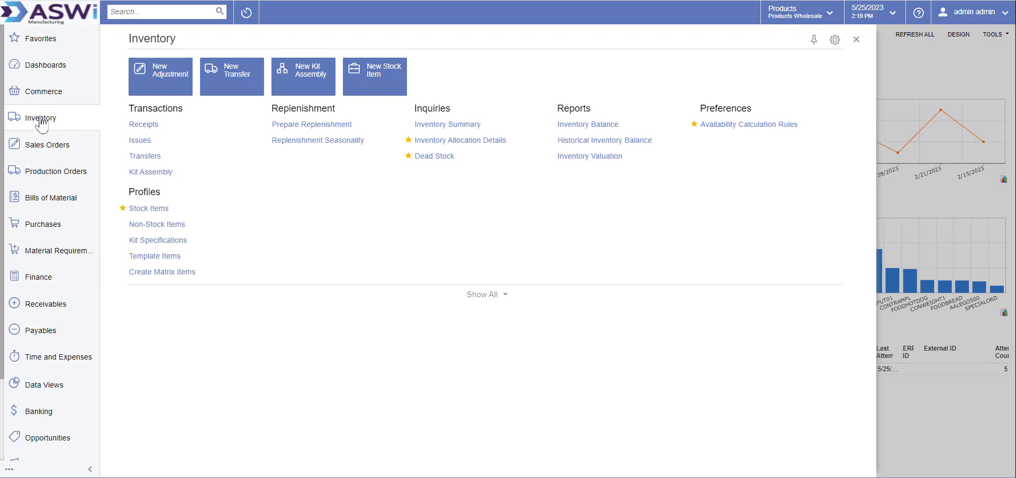
# Open stock item TEE-WHI-S from Stock Items and view its Attributes and empty Related Items
pyautogui.click(143, 209)
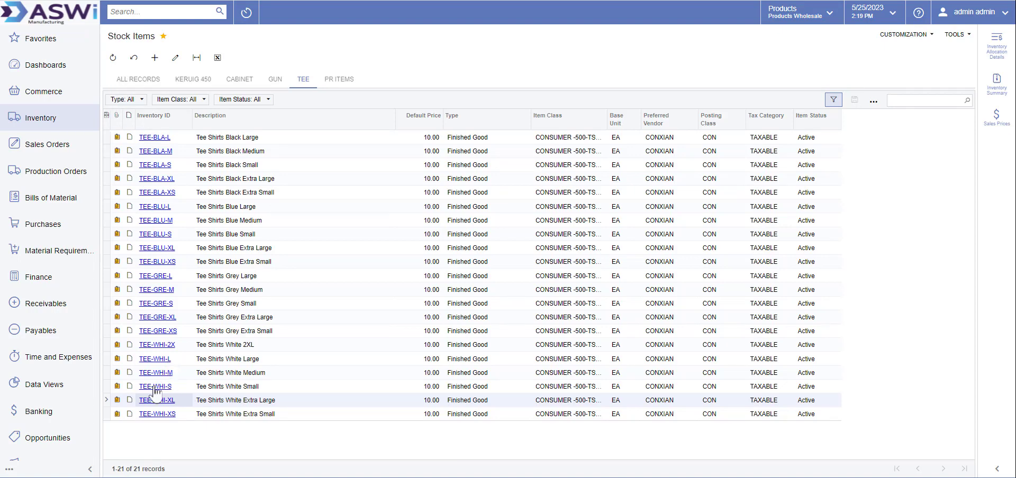
pyautogui.click(156, 386)
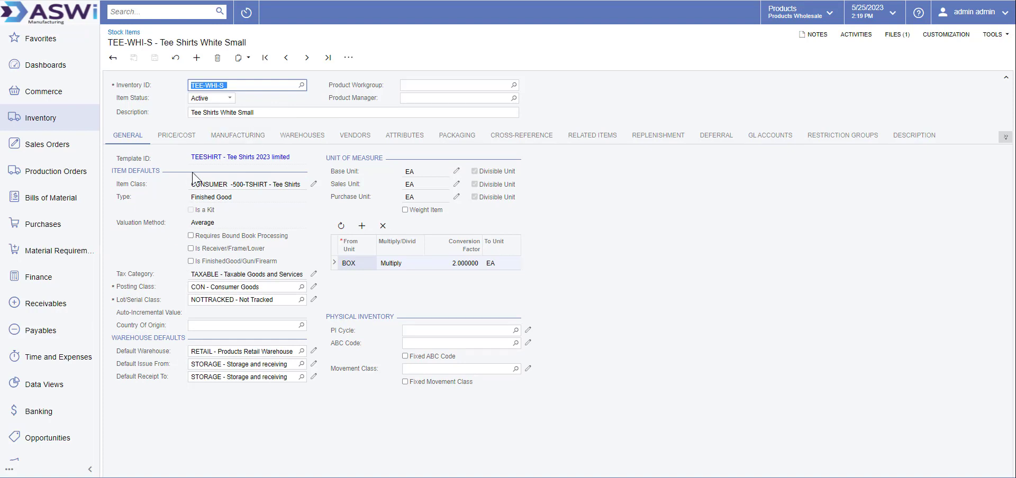
pyautogui.click(408, 138)
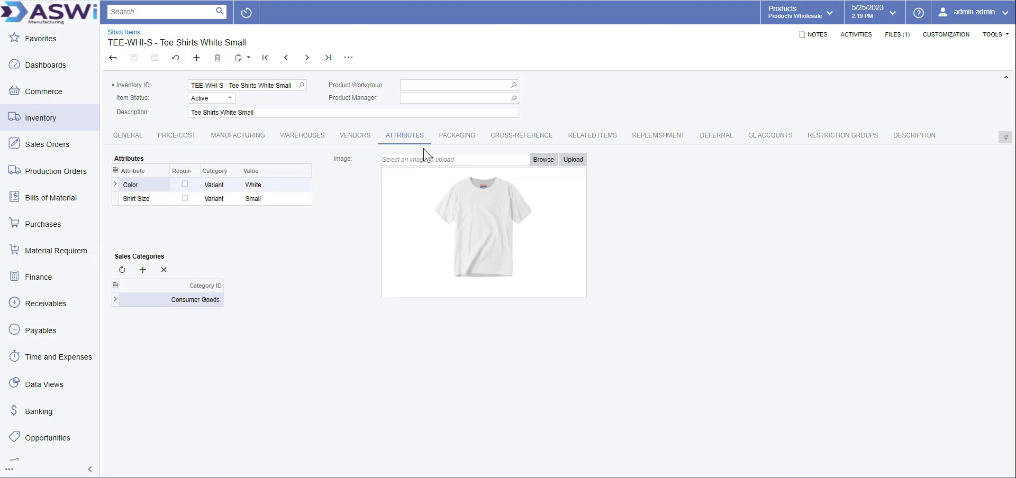
pyautogui.click(607, 139)
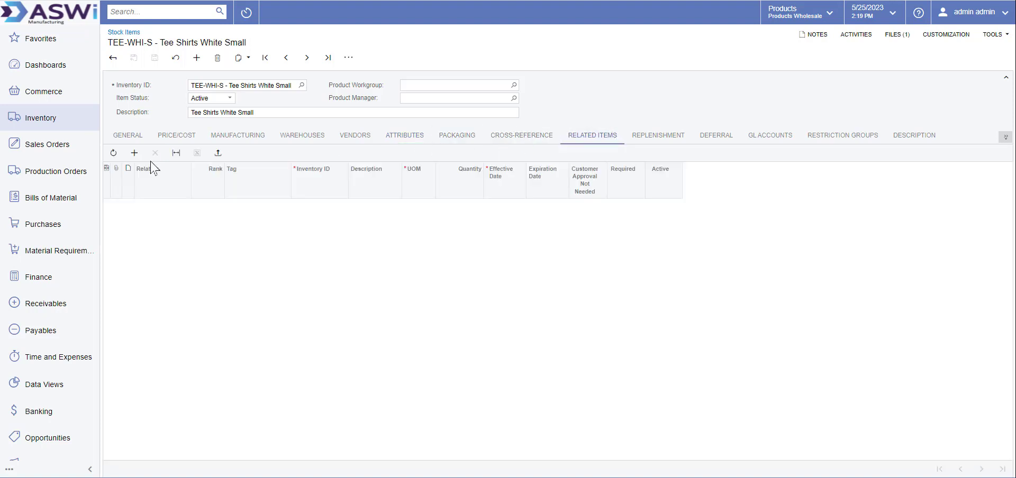
# Add a related-item row, check the relation types, then review TEE-WHI-S's description and attributes
pyautogui.click(135, 154)
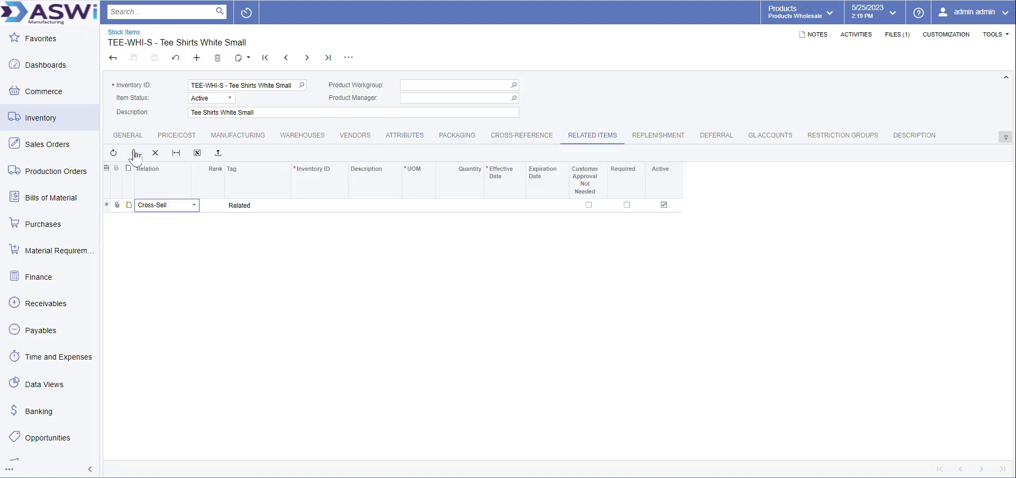
pyautogui.click(194, 206)
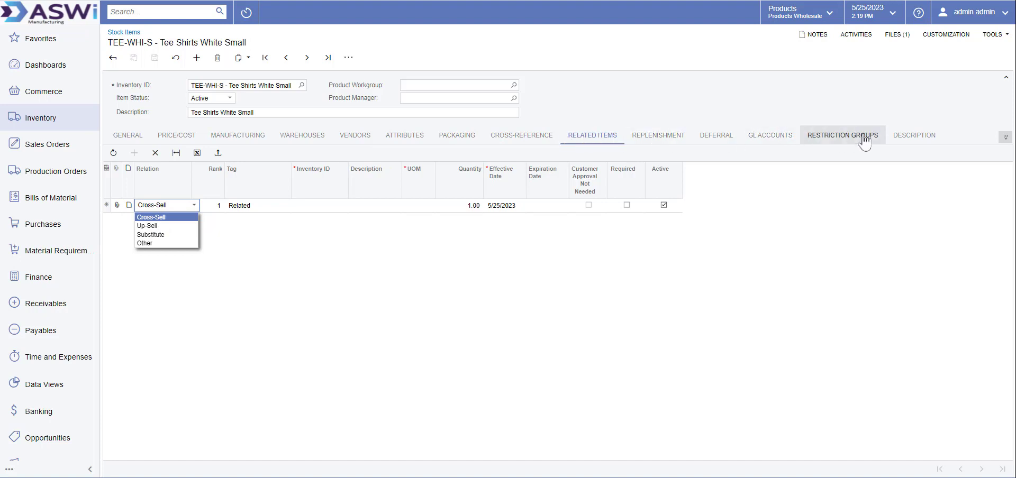
pyautogui.click(924, 133)
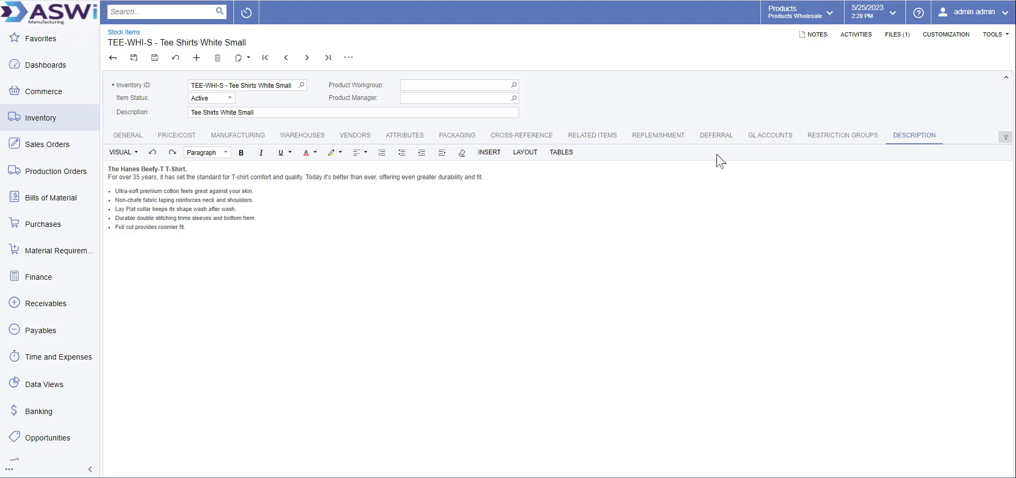
pyautogui.click(399, 139)
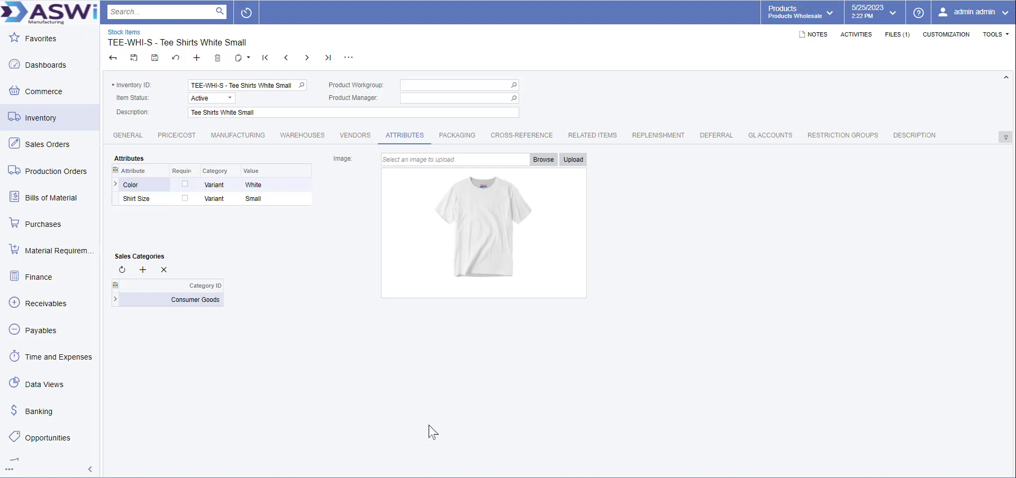
# Open Commerce > Prepare Data and discard the unsaved TEE-WHI-S stock item changes
pyautogui.click(35, 96)
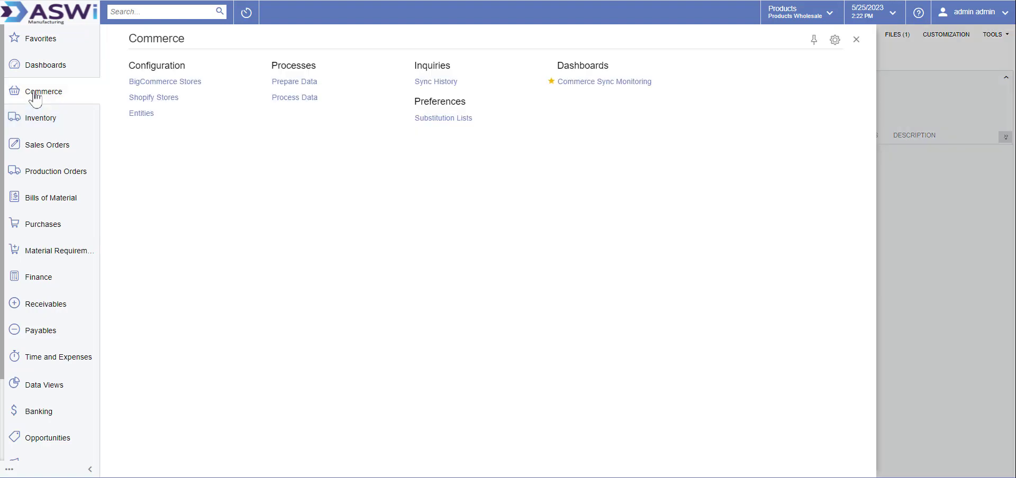
pyautogui.click(303, 83)
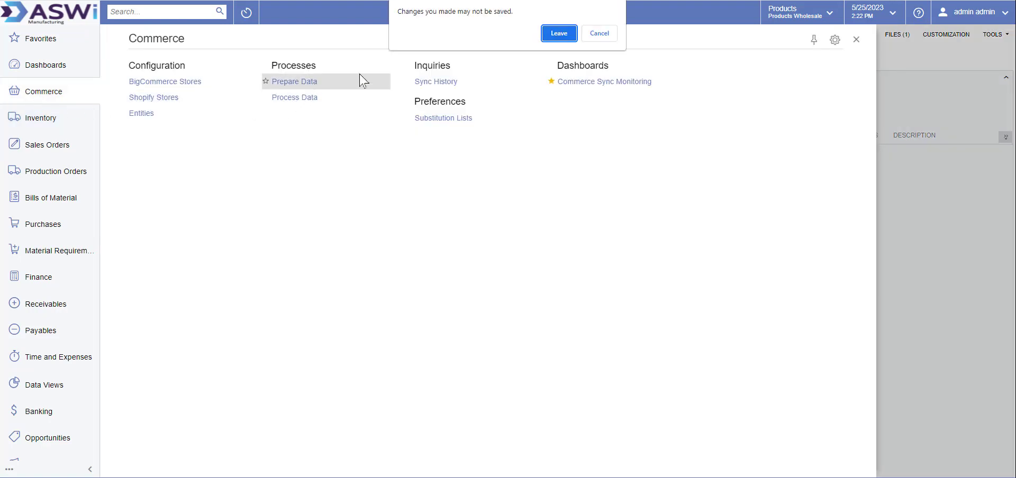
pyautogui.click(561, 34)
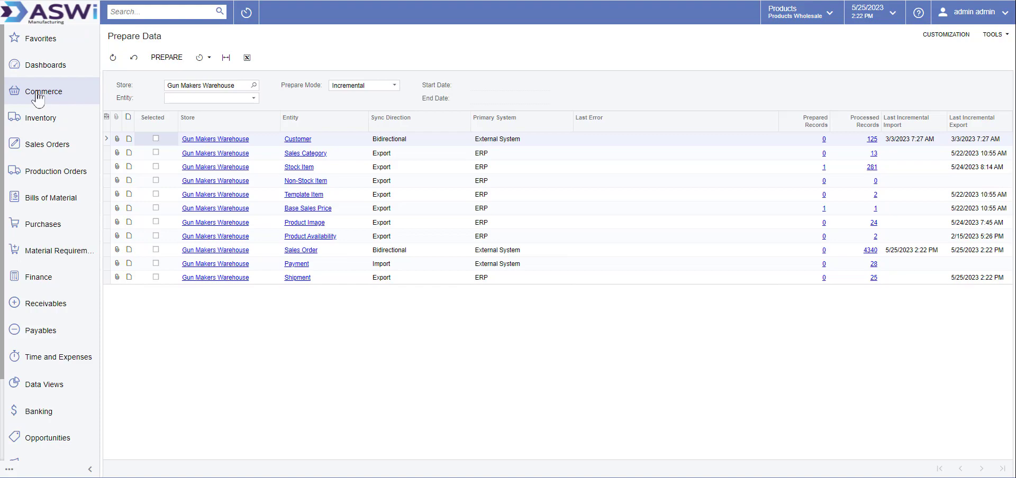
# In BigCommerce Products, open Tee Shirts 2023 limited (SKU TEESHIRT, $10.00)
pyautogui.hotkey('ctrl', 'Tab')
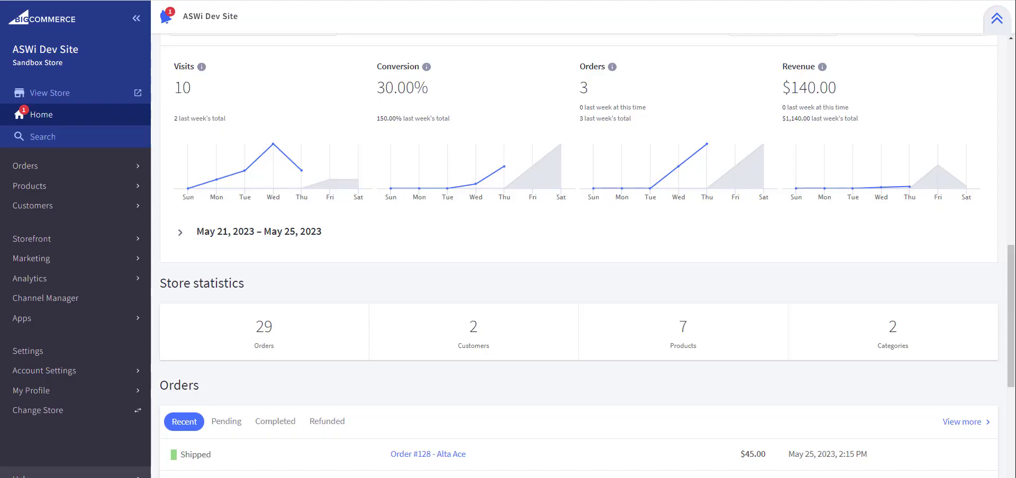
pyautogui.click(47, 196)
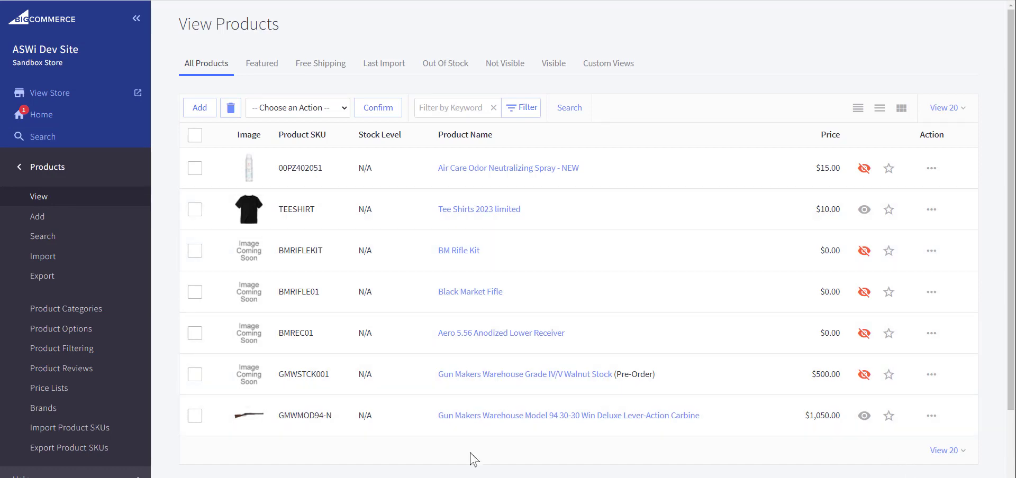
pyautogui.click(460, 217)
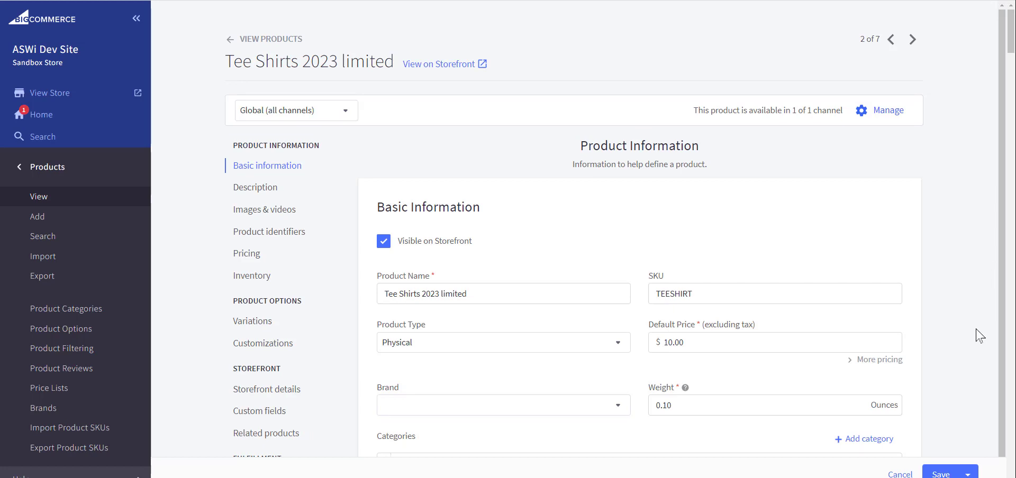
pyautogui.scroll(-1, 980, 336)
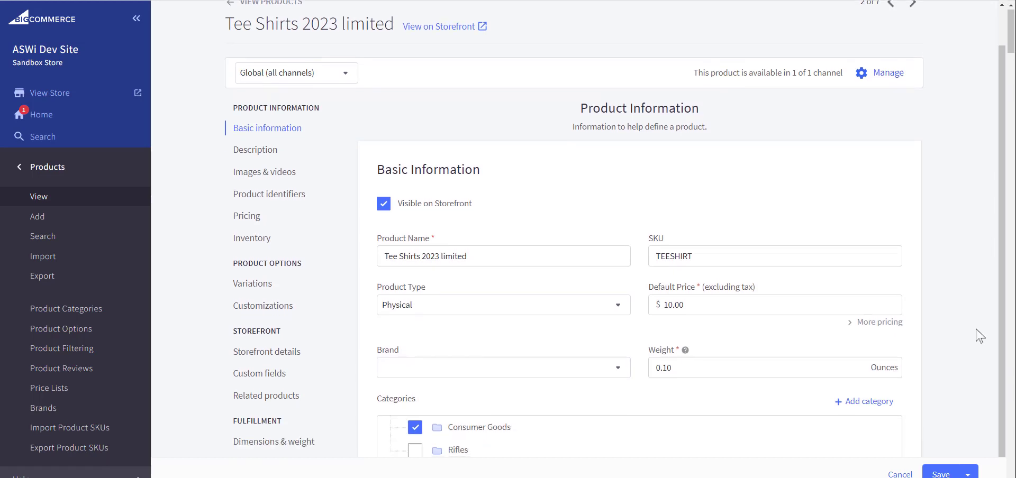
pyautogui.scroll(-4, 980, 336)
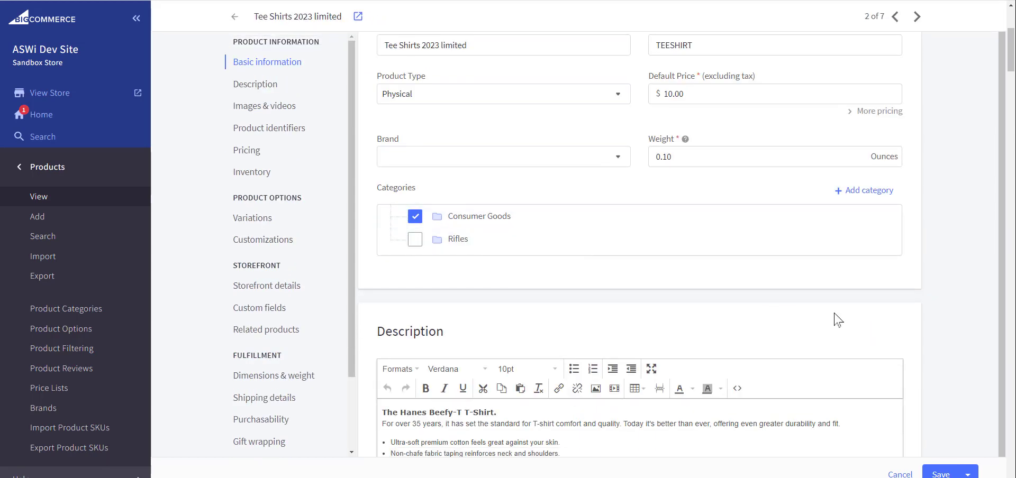
pyautogui.scroll(-4, 839, 319)
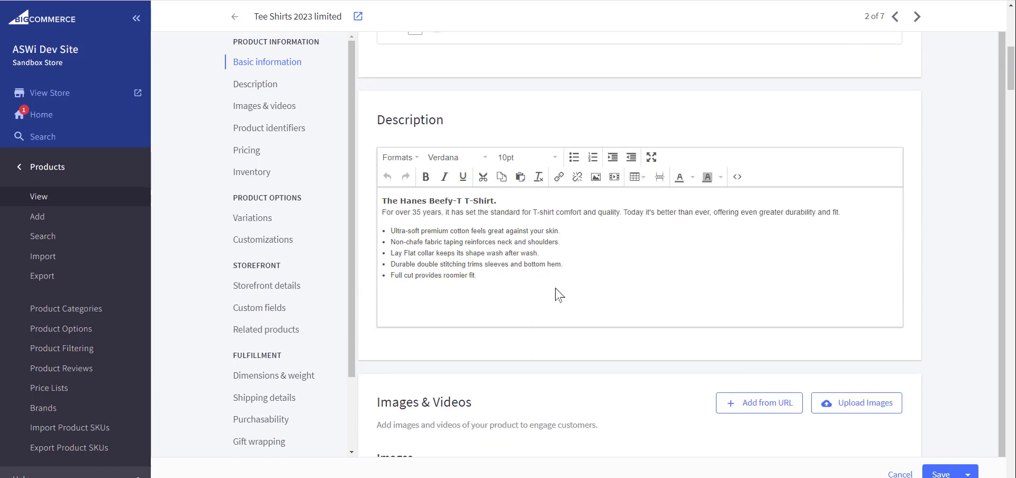
pyautogui.scroll(-4, 522, 300)
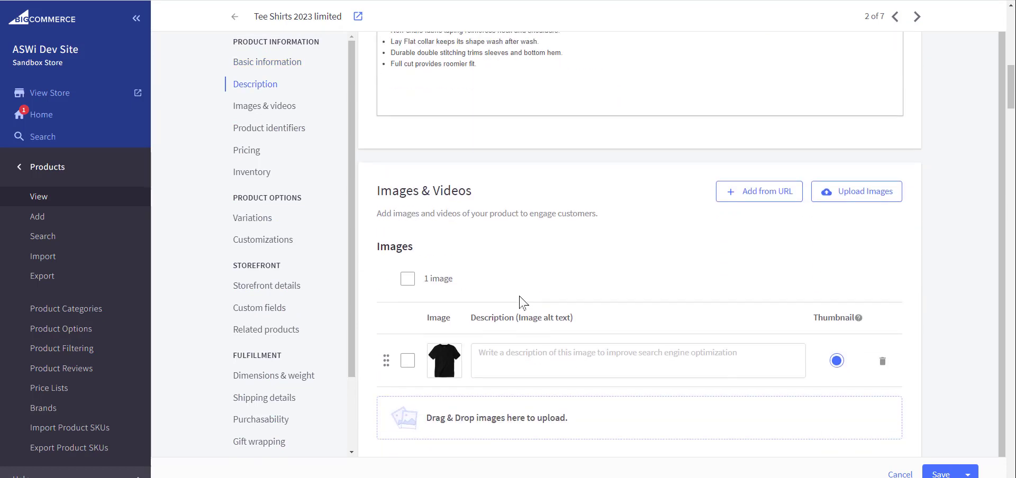
pyautogui.scroll(-4, 522, 303)
pyautogui.scroll(-4, 523, 302)
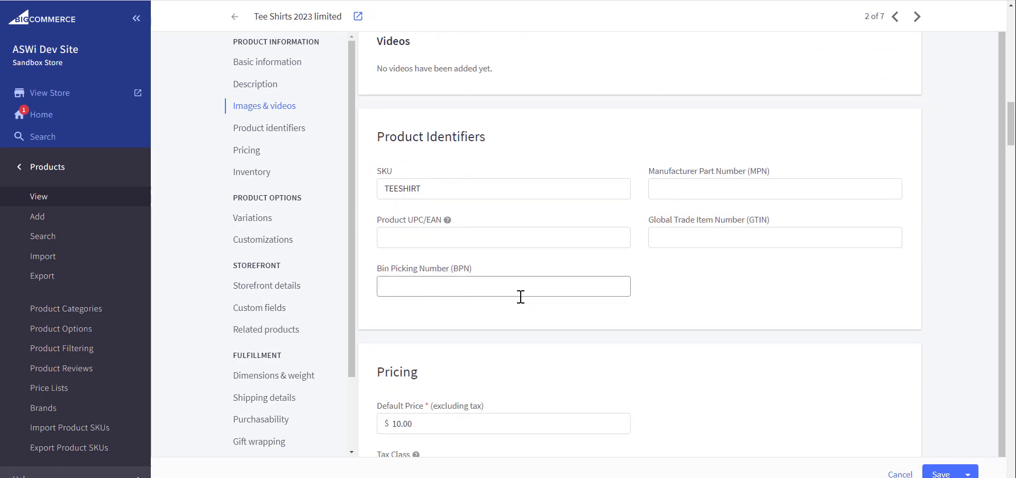
pyautogui.scroll(-8, 862, 347)
pyautogui.scroll(-4, 862, 350)
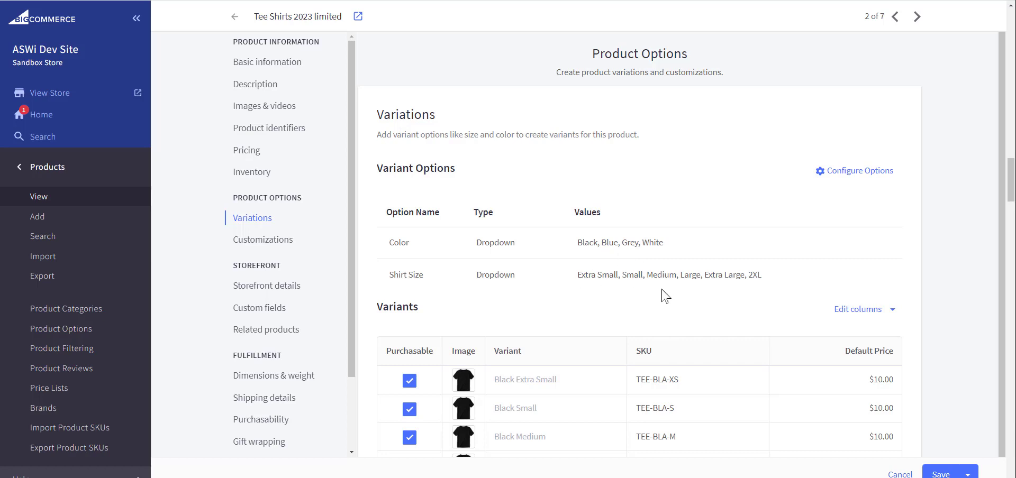
pyautogui.scroll(-1, 664, 295)
pyautogui.scroll(-4, 664, 294)
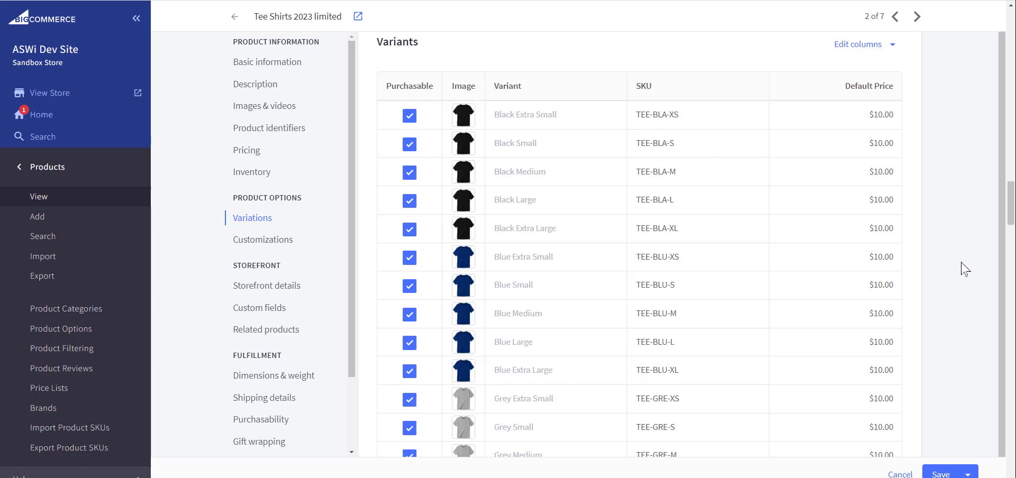
pyautogui.scroll(-5, 961, 273)
pyautogui.scroll(-3, 962, 273)
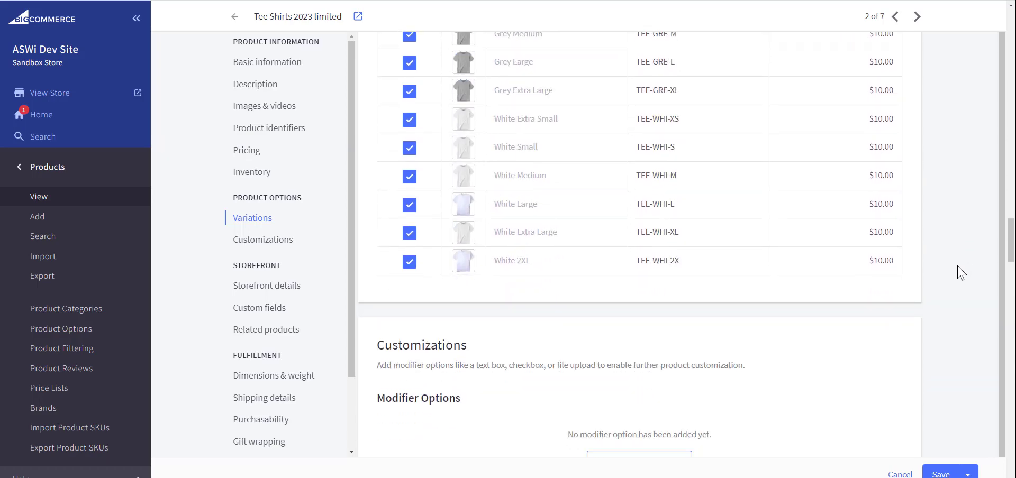
pyautogui.scroll(-10, 962, 273)
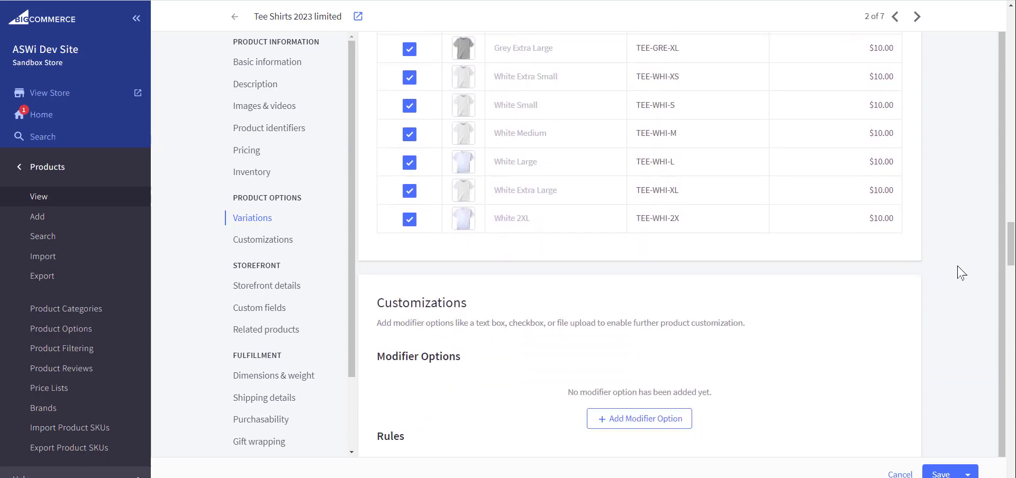
pyautogui.scroll(-7, 962, 273)
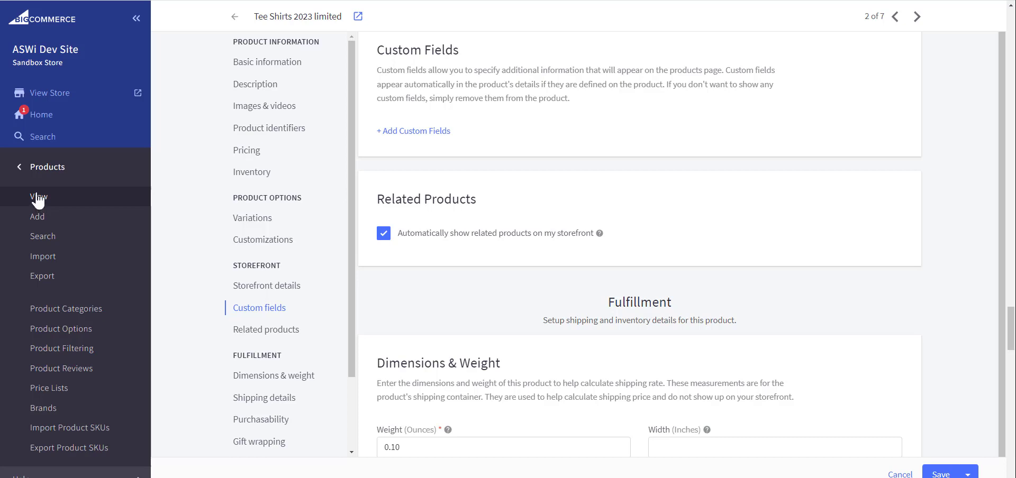
# Go from the admin Orders section to the ASWI Dev Site live storefront
pyautogui.click(21, 168)
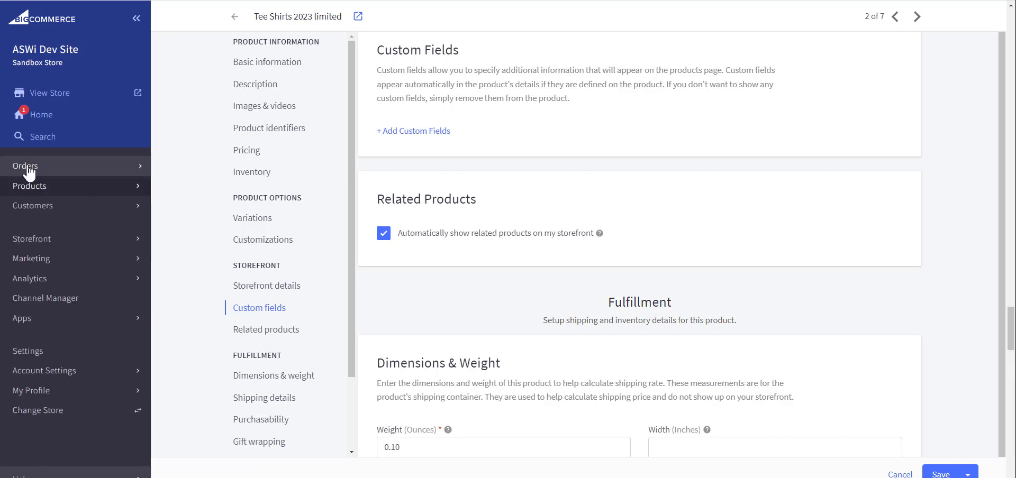
pyautogui.click(36, 168)
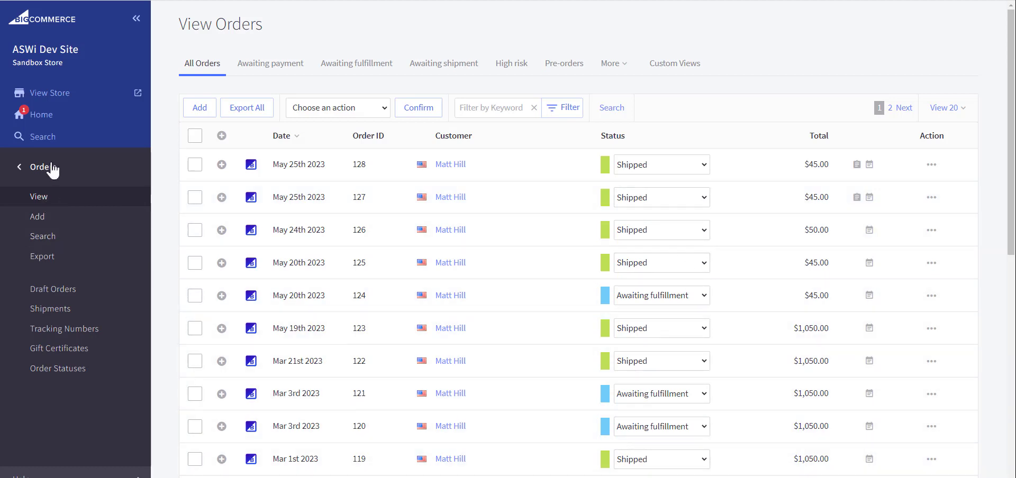
pyautogui.click(51, 99)
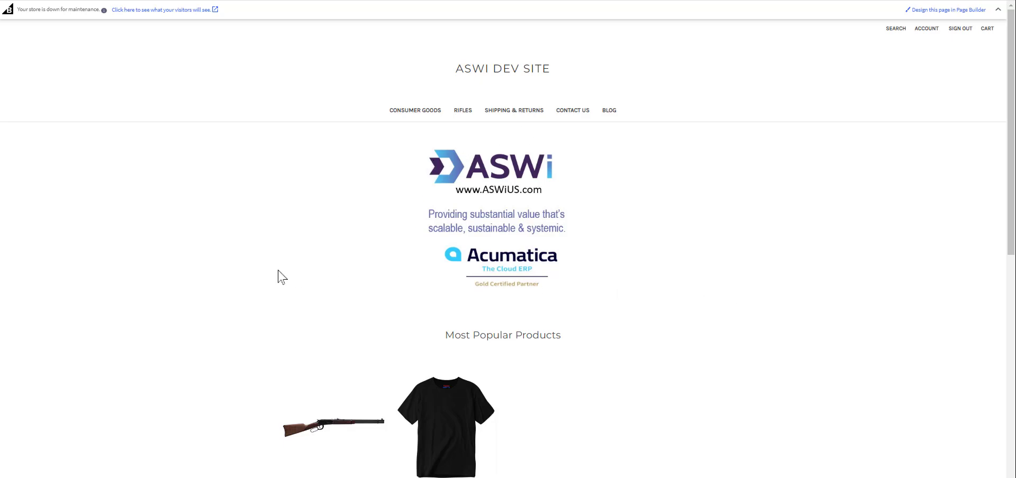
# Open the Tee Shirts 2023 limited product's options from the storefront home page
pyautogui.scroll(-4, 254, 334)
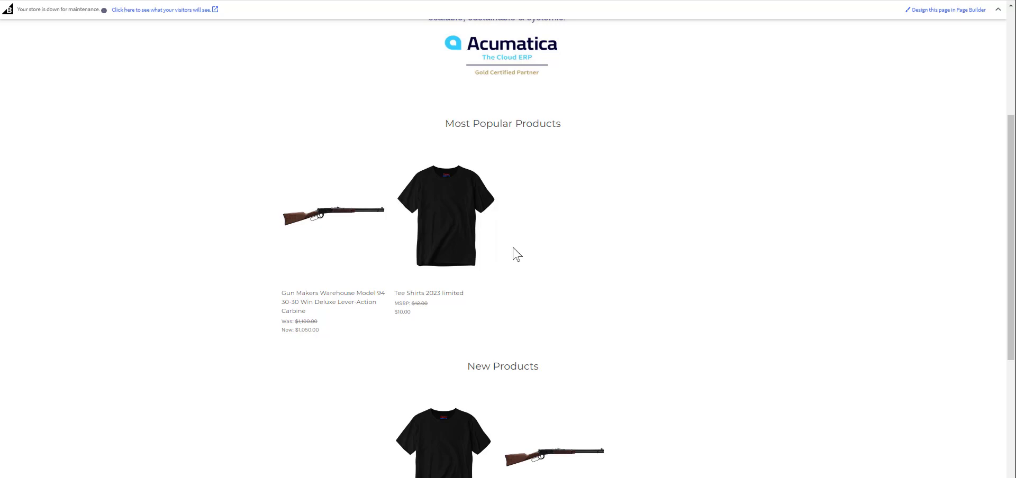
pyautogui.moveTo(468, 237)
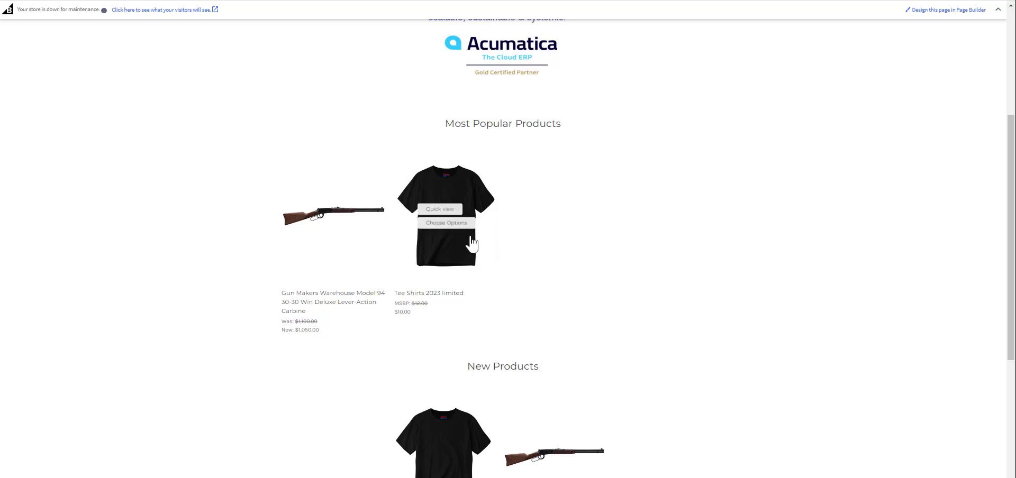
pyautogui.click(445, 224)
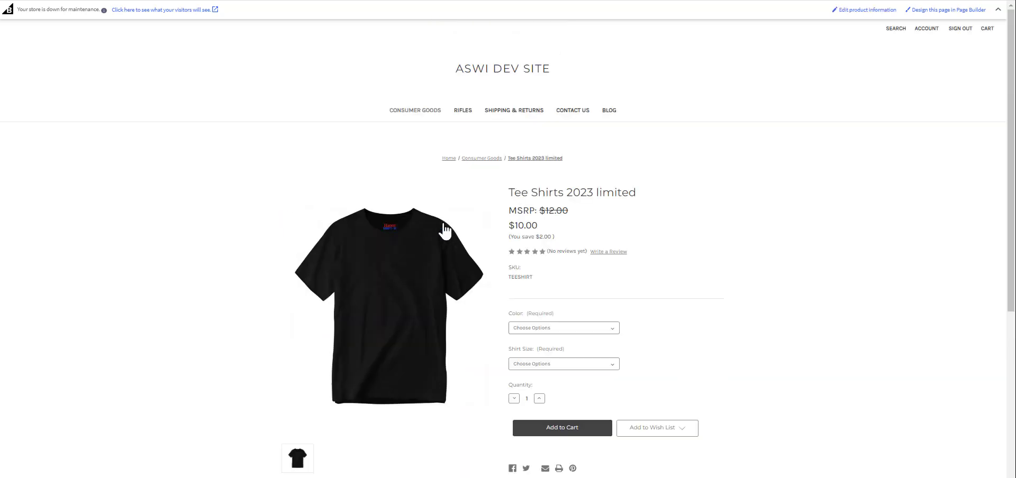
# Add one White, Large tee shirt to the cart and proceed to checkout
pyautogui.click(571, 332)
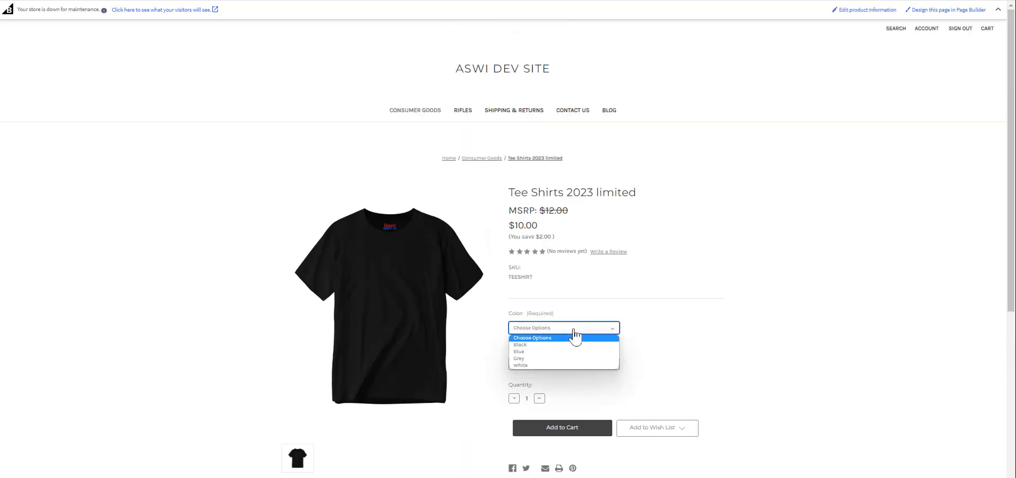
pyautogui.click(527, 367)
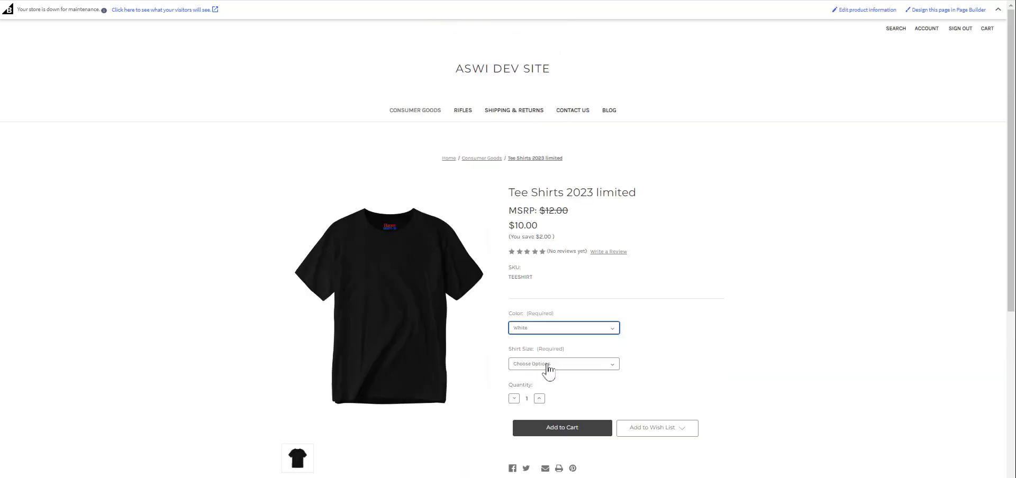
pyautogui.click(547, 365)
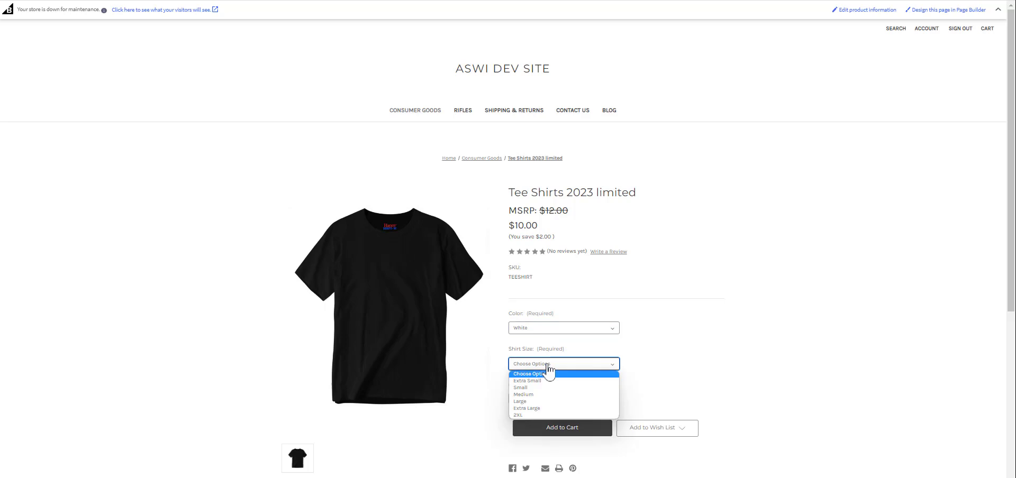
pyautogui.click(529, 402)
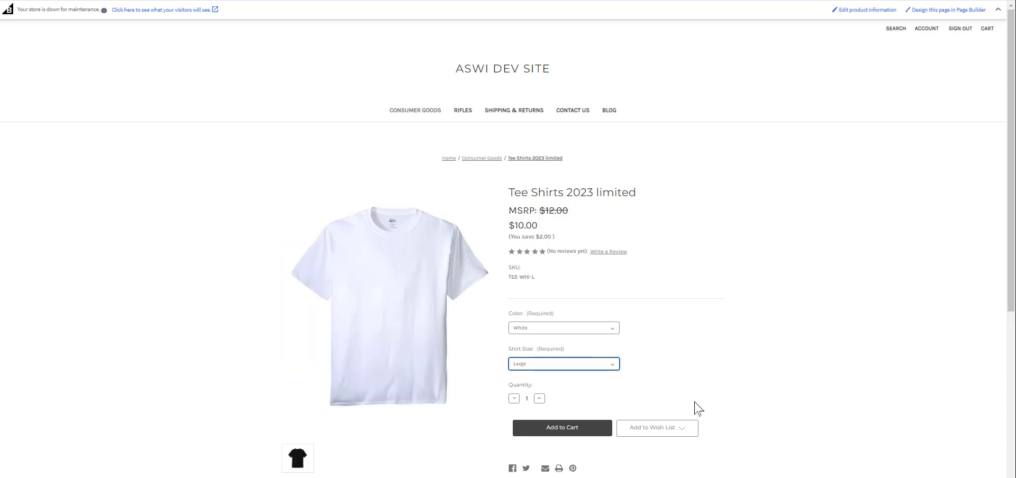
pyautogui.click(574, 432)
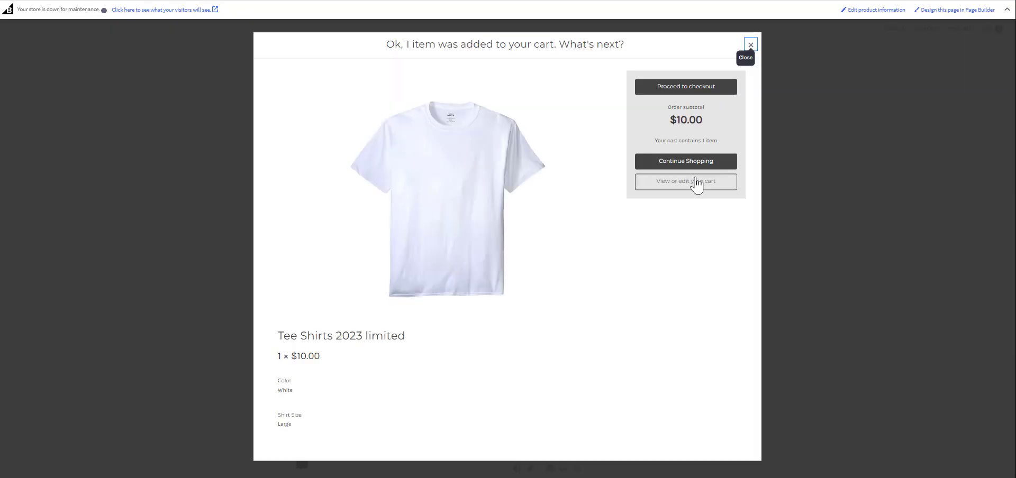
pyautogui.click(682, 92)
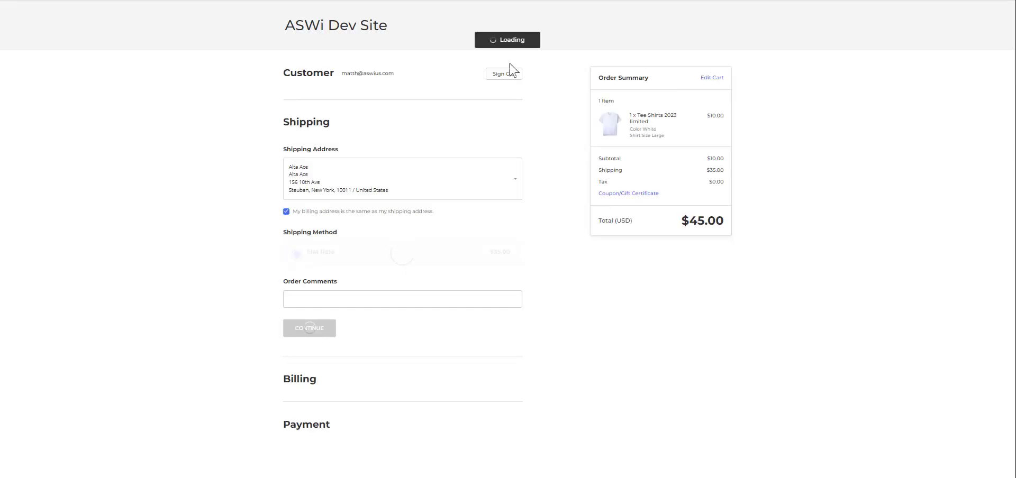
# Keep the saved shipping address, add the comment 'Need it by Monday', and continue to payment
pyautogui.click(516, 184)
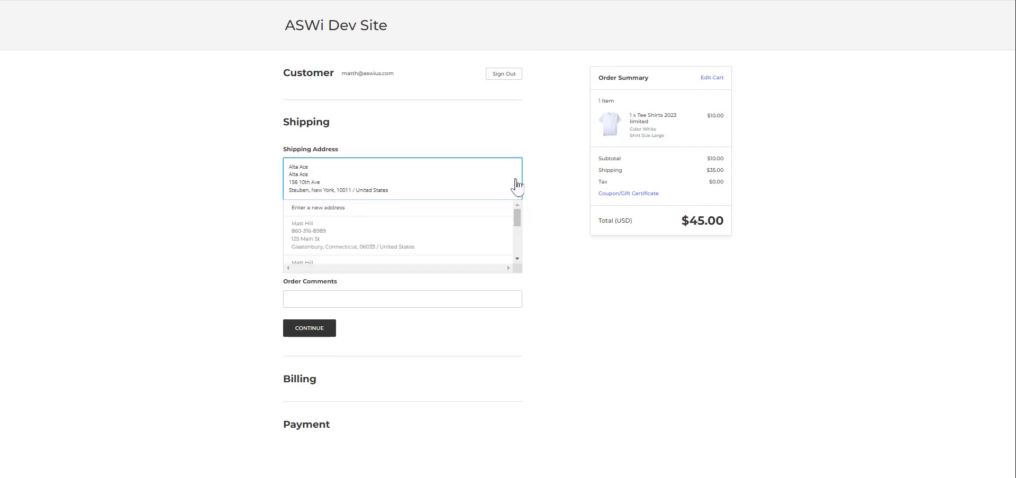
pyautogui.click(515, 185)
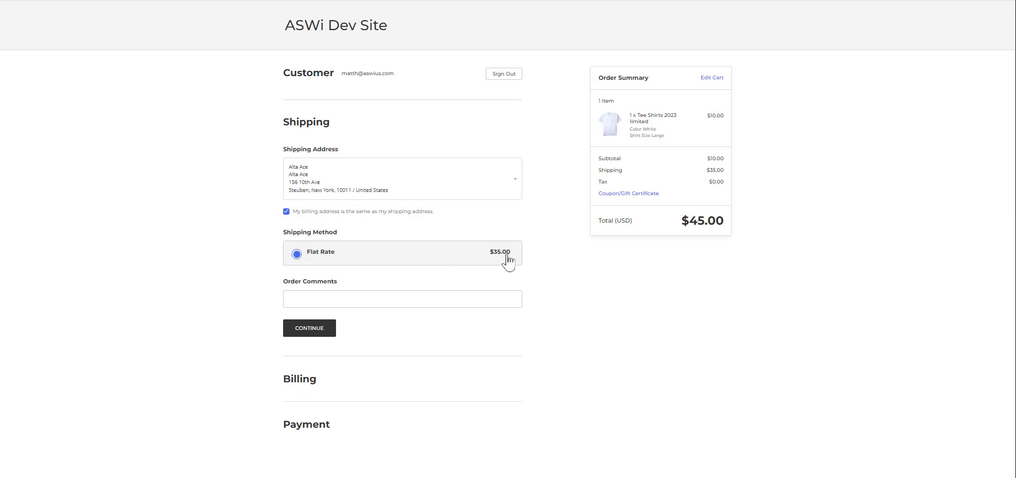
pyautogui.click(315, 303)
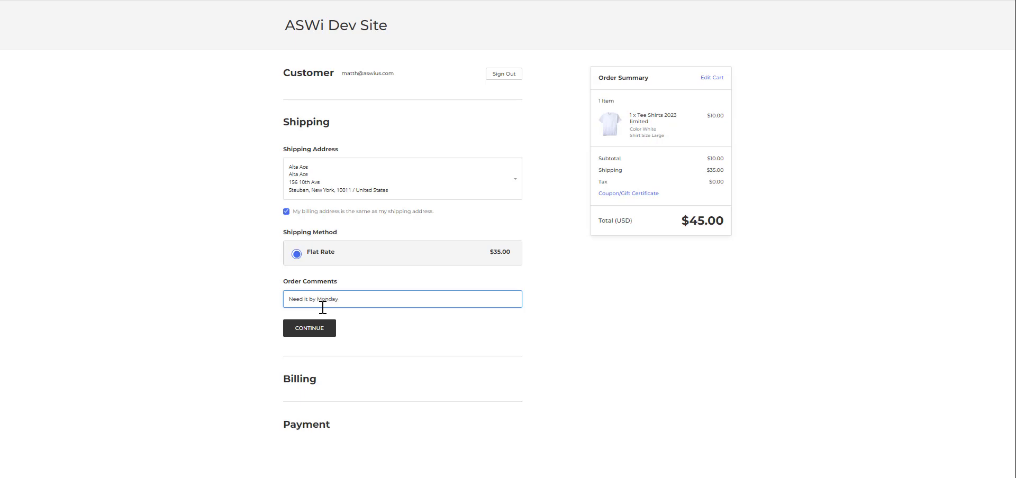
pyautogui.click(307, 330)
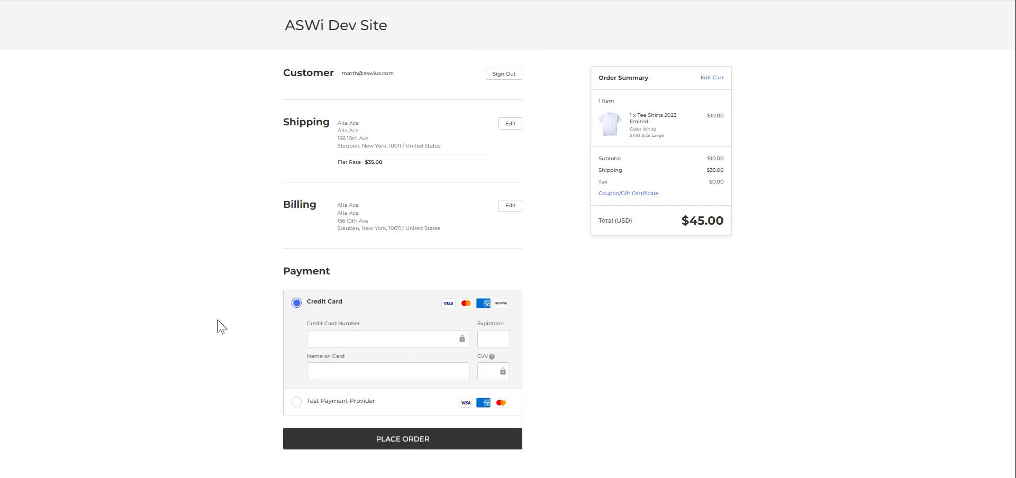
# Pay via Test Payment Provider with the test card and cardholder name, placing the $45.00 order
pyautogui.click(295, 402)
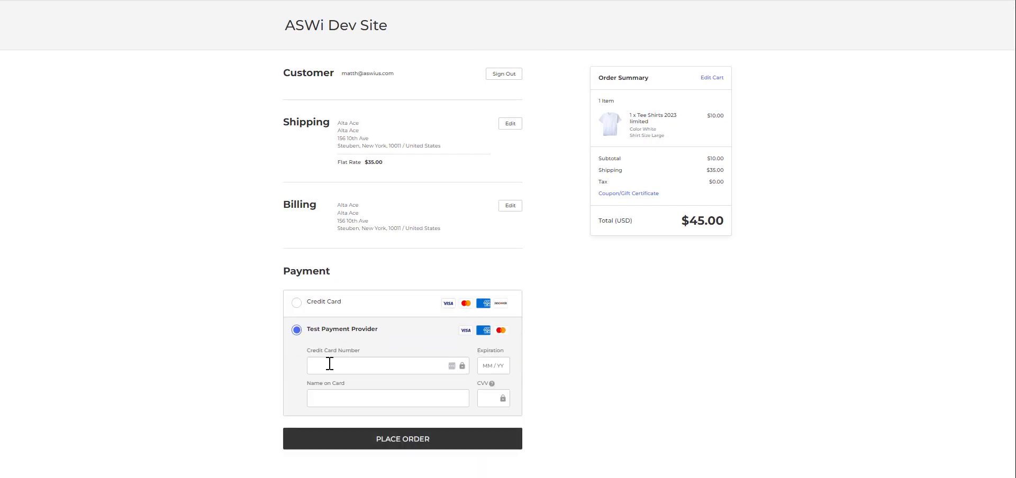
pyautogui.click(328, 366)
pyautogui.write('4111')
pyautogui.write('Alta Ace')
pyautogui.press('Tab')
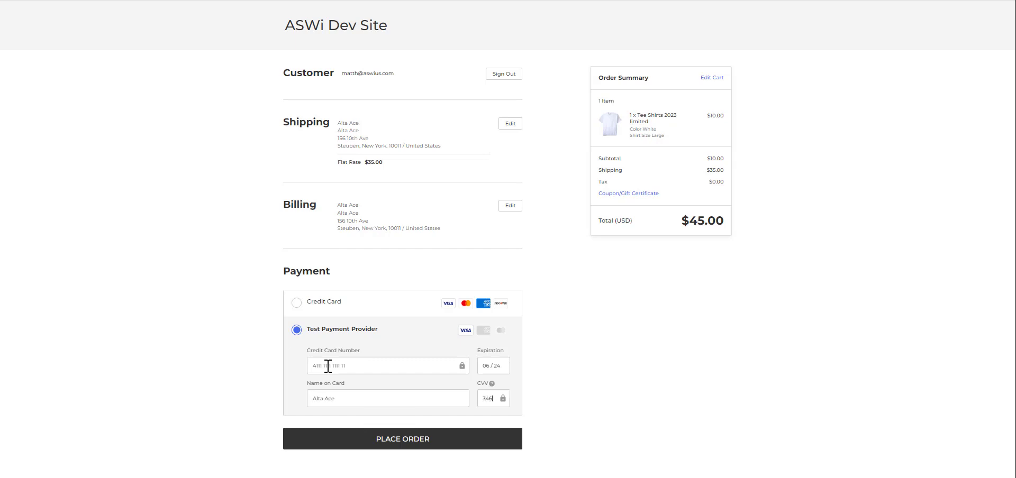
pyautogui.click(431, 440)
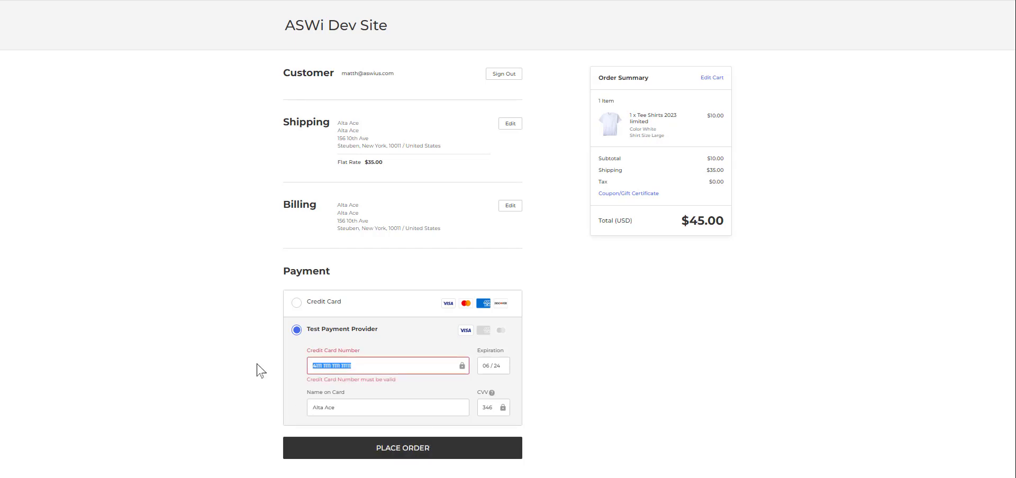
pyautogui.write('4111 1111 1111 1111')
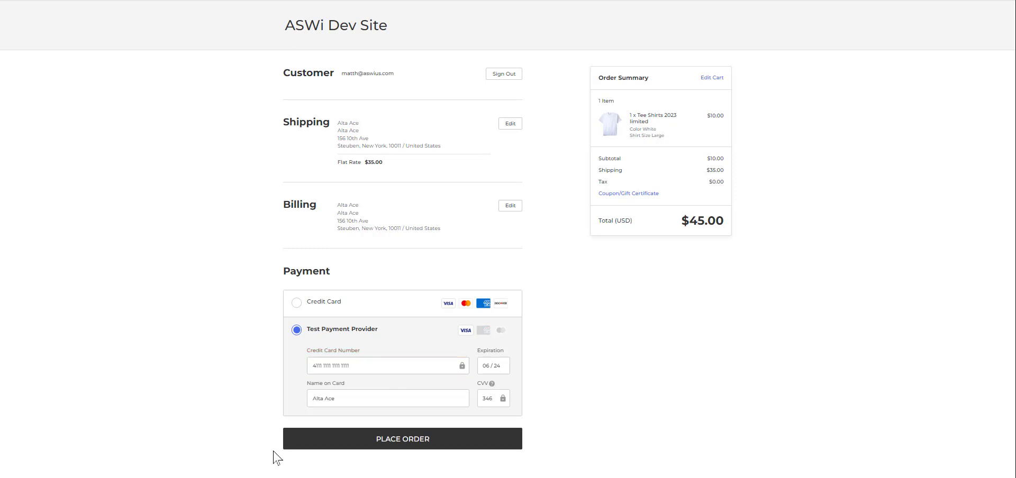
pyautogui.click(393, 446)
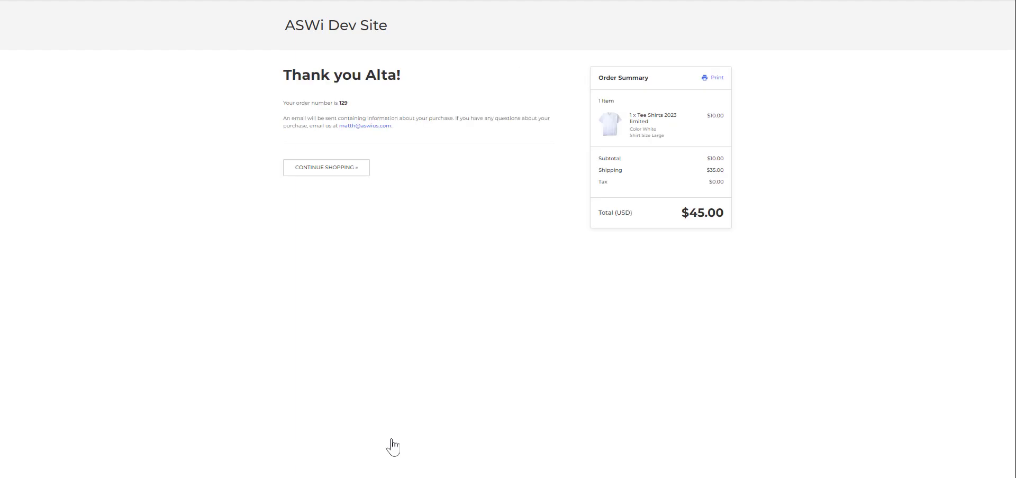
# Browse the storefront's Consumer Goods and Rifles categories, then return to the Acumatica tab
pyautogui.click(321, 167)
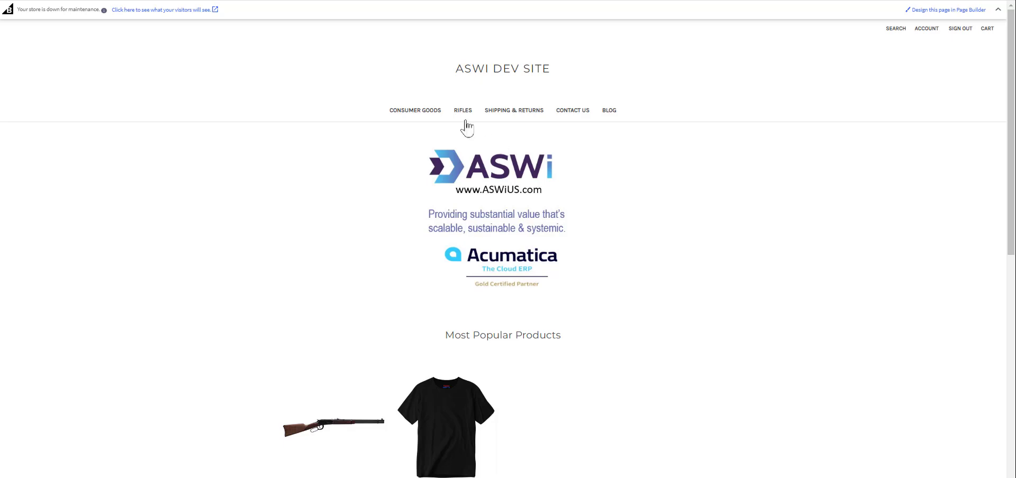
pyautogui.click(406, 116)
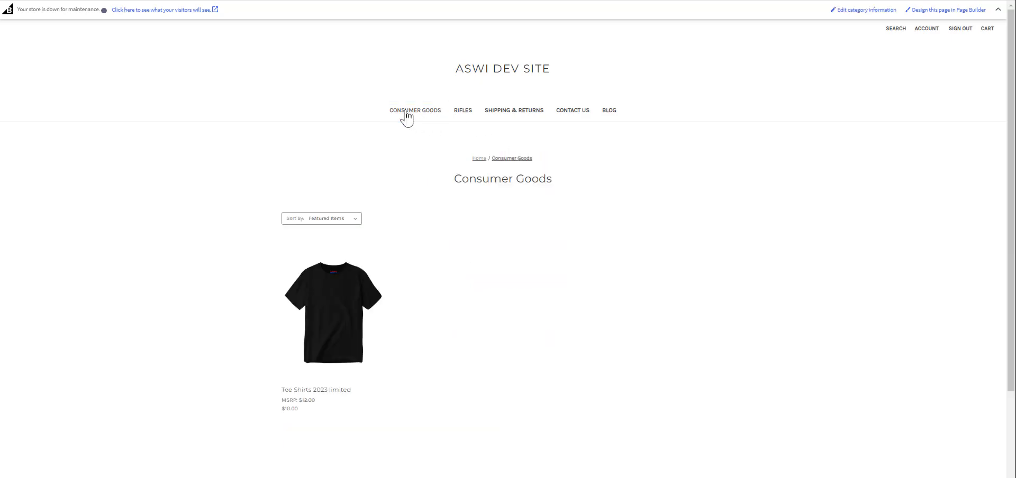
pyautogui.click(462, 115)
pyautogui.click(413, 116)
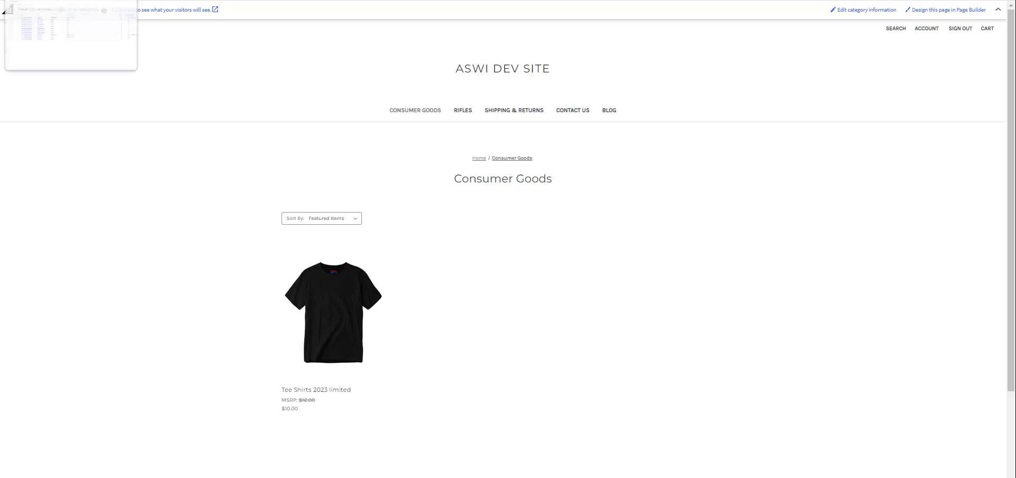
pyautogui.click(63, 0)
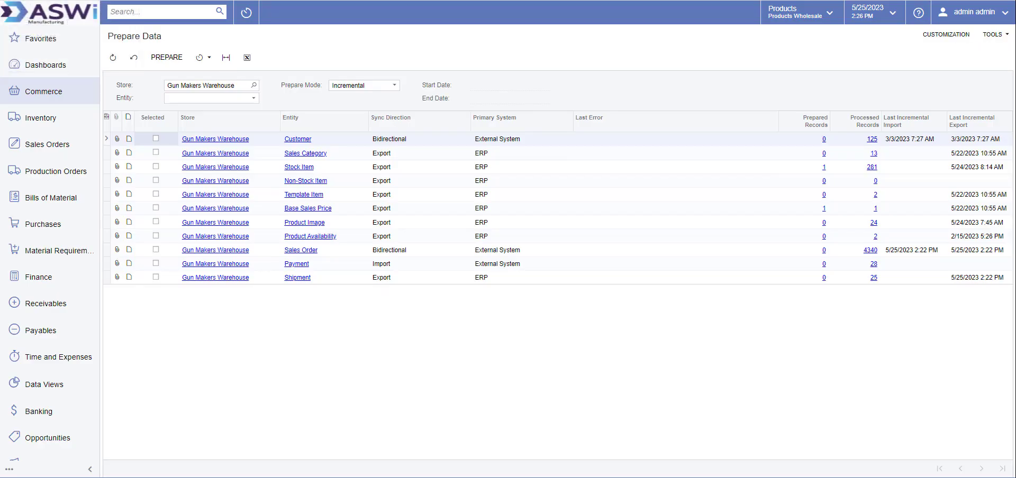
# Read the newest sales order's 'Need it by Monday' note, then open that $45.00 order
pyautogui.click(43, 157)
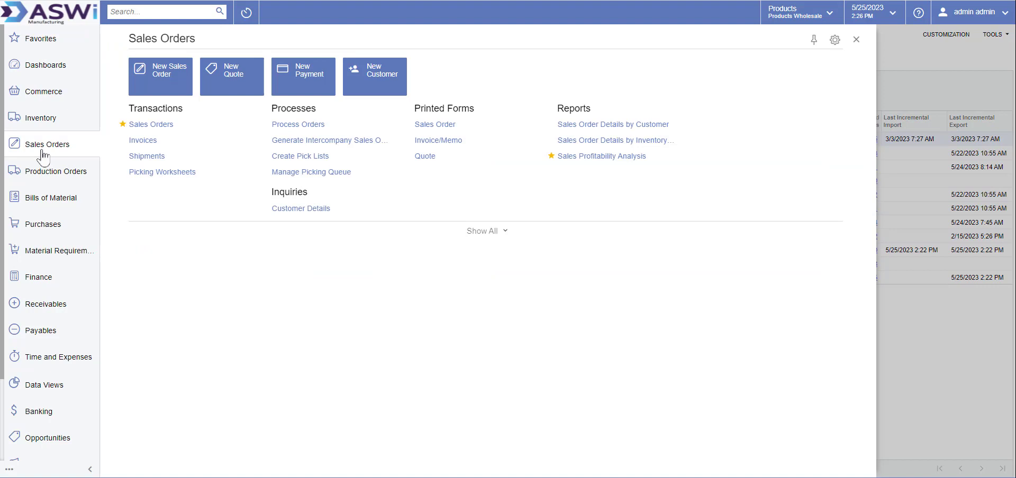
pyautogui.click(151, 124)
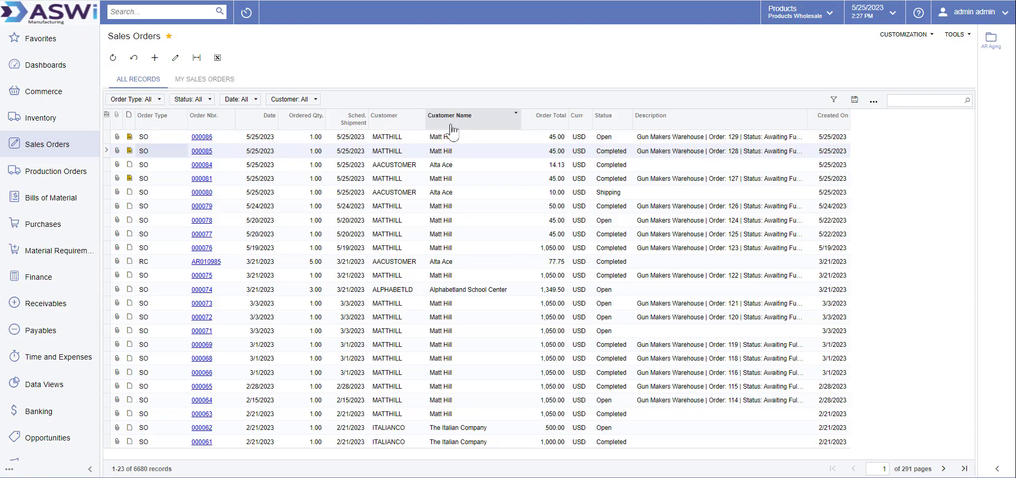
pyautogui.click(129, 137)
pyautogui.click(129, 139)
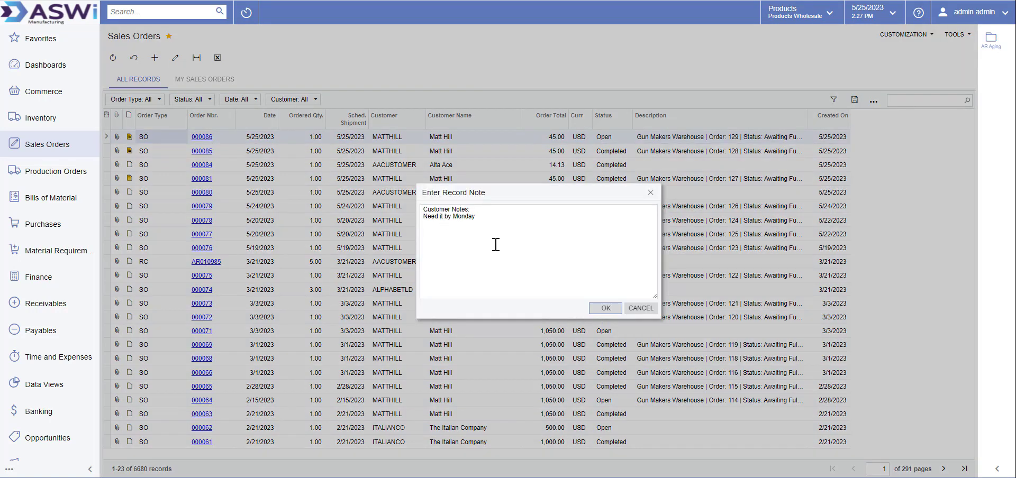
pyautogui.click(605, 309)
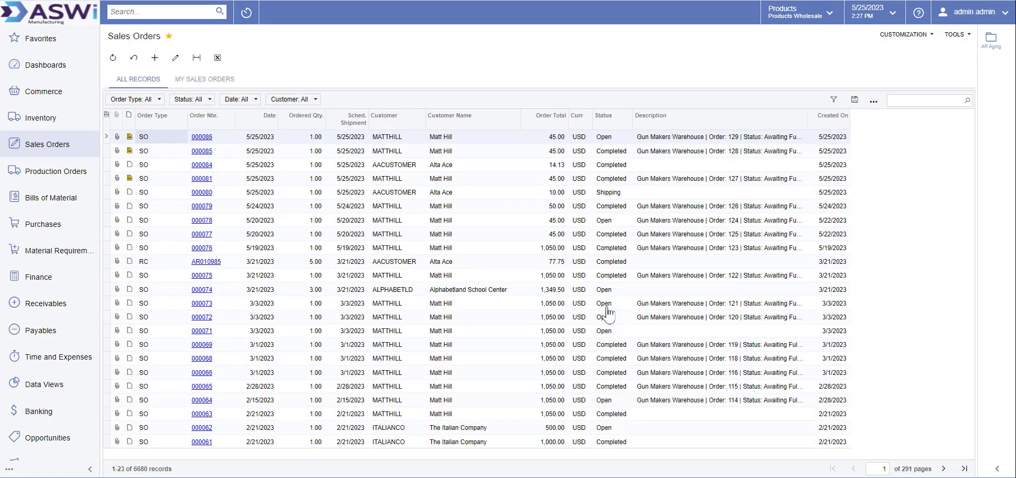
pyautogui.click(201, 137)
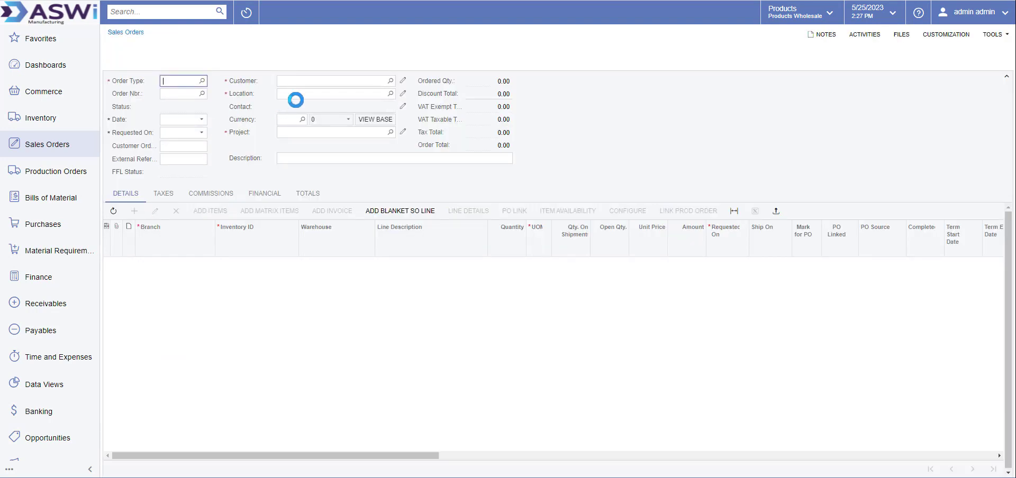
pyautogui.click(444, 59)
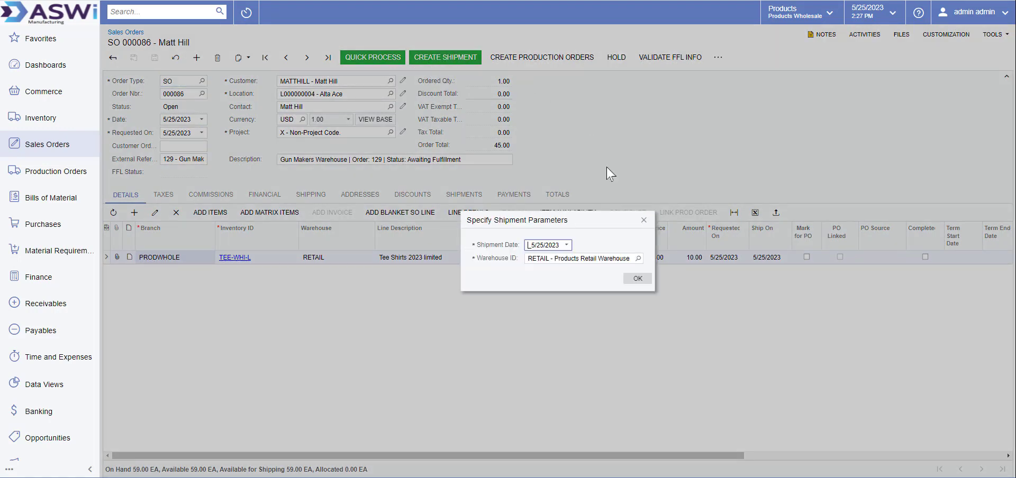
# Create the shipment, refresh carrier rates and select the UPS Ground rate at 14.56
pyautogui.click(636, 280)
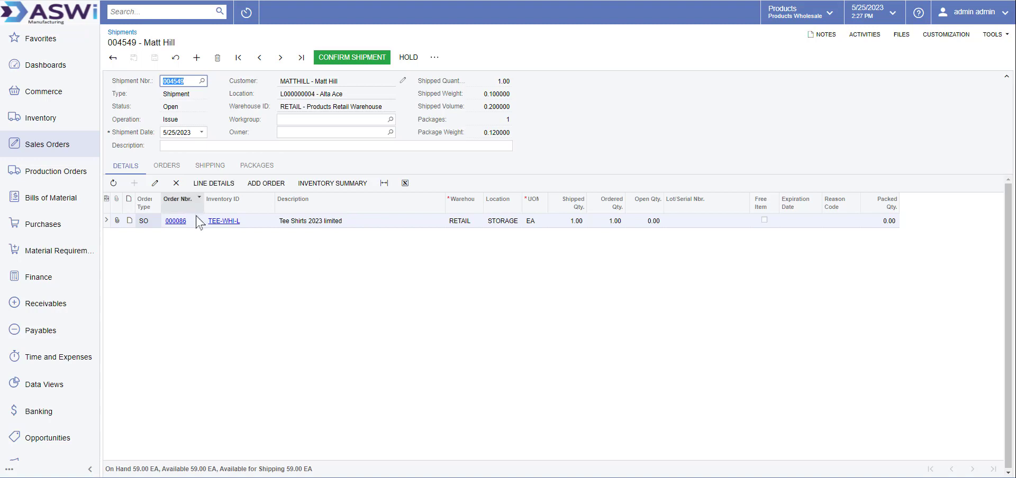
pyautogui.click(217, 170)
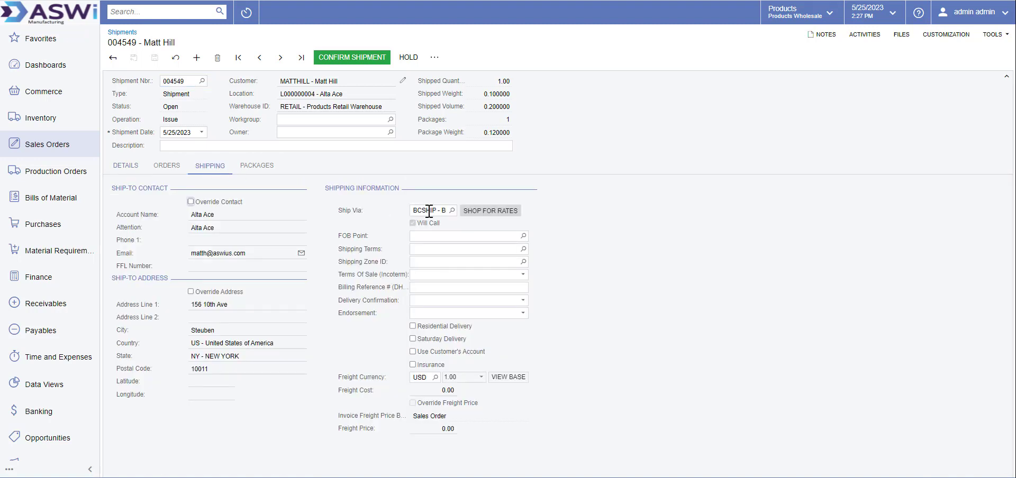
pyautogui.click(497, 212)
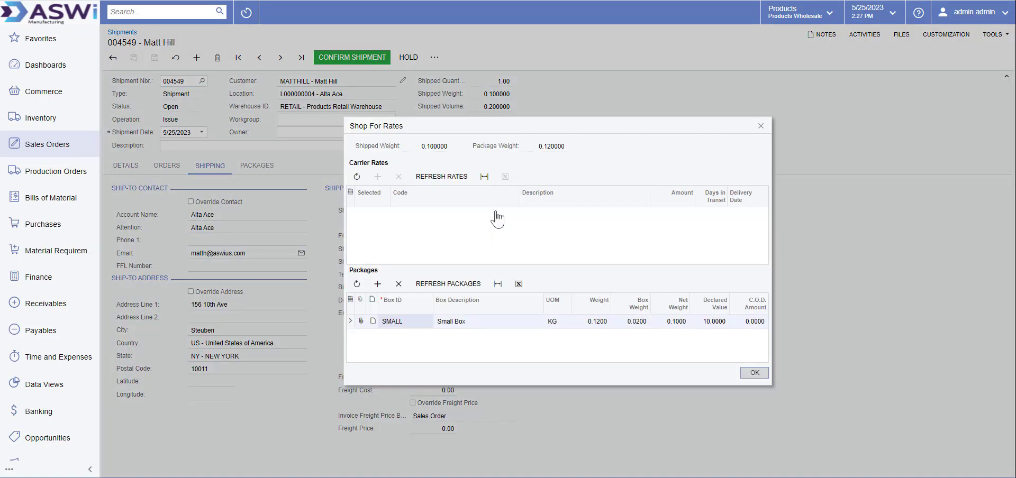
pyautogui.click(447, 177)
pyautogui.click(447, 178)
pyautogui.scroll(-3, 485, 241)
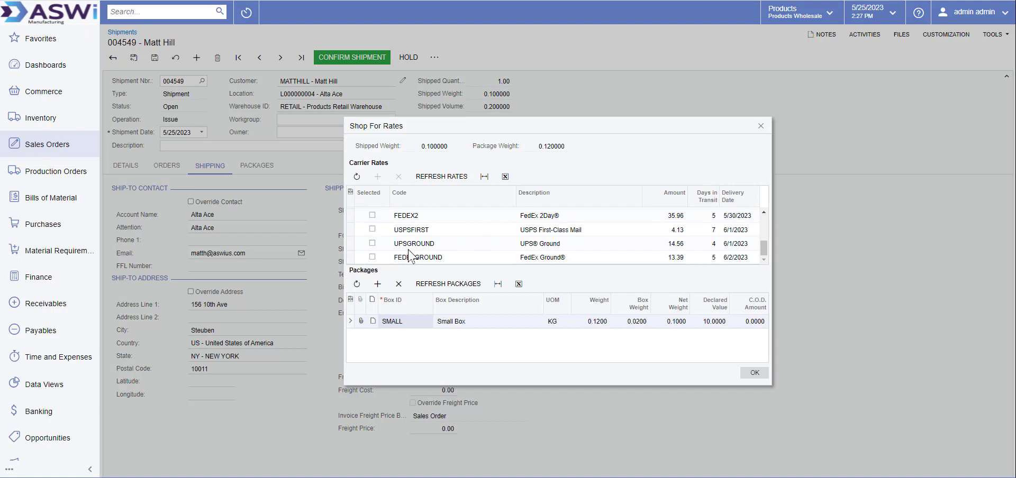
pyautogui.click(372, 244)
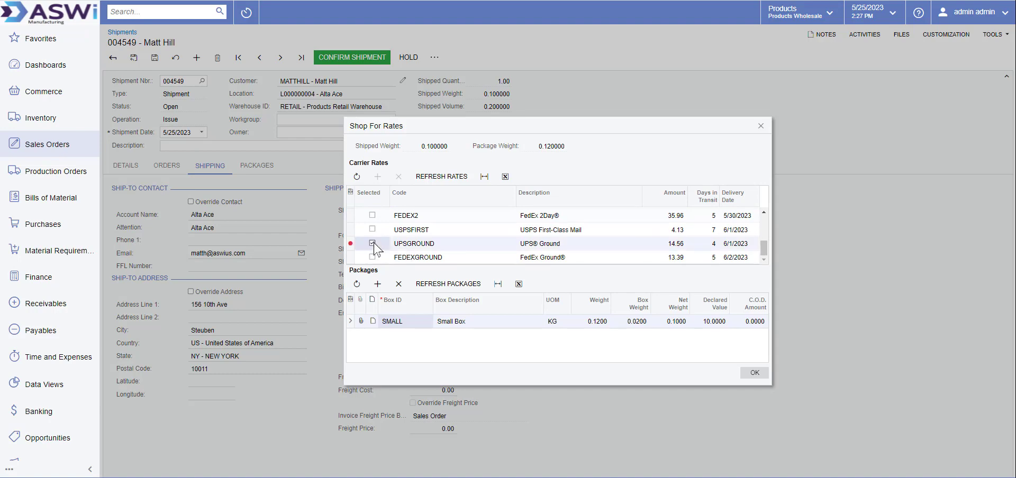
pyautogui.click(760, 375)
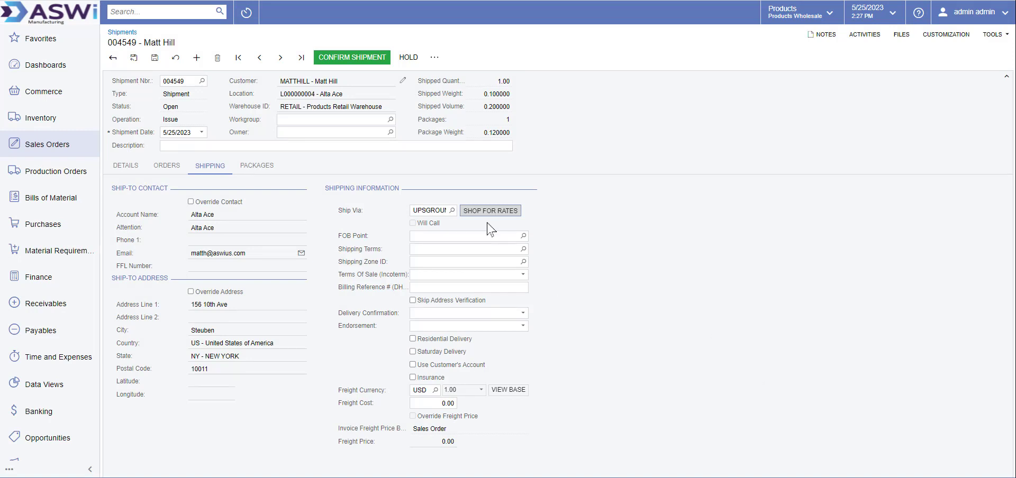
# Confirm the UPS Ground shipment with 19.87 freight and go back to sales orders
pyautogui.click(369, 61)
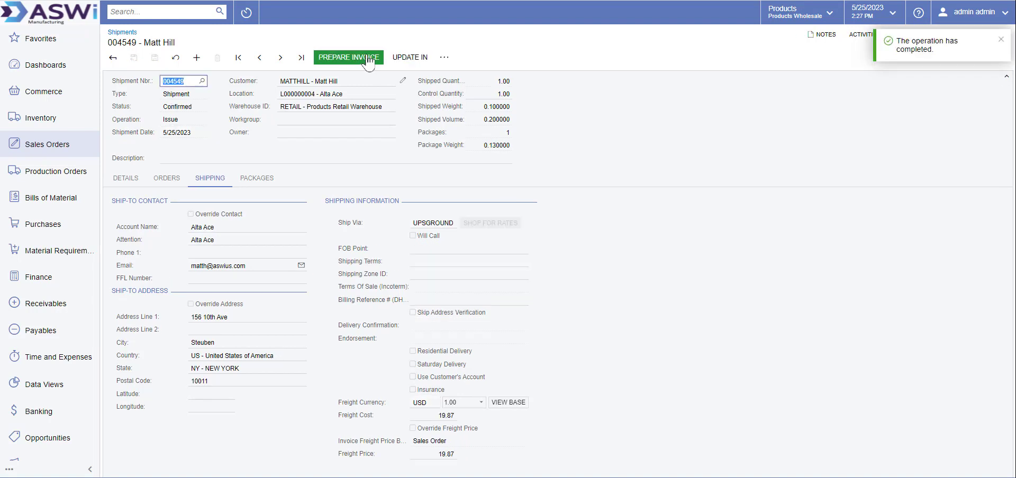
pyautogui.click(113, 58)
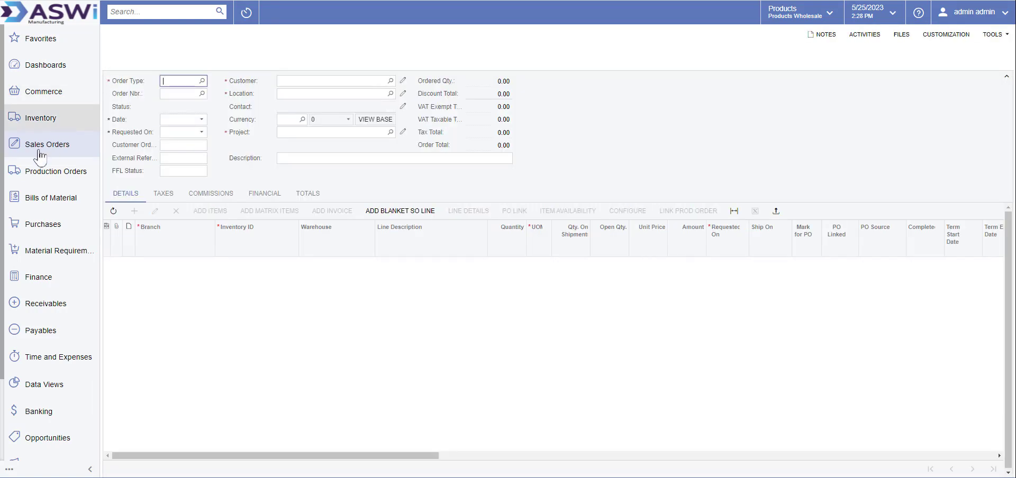
# Run Prepare Data on the Gun Makers Warehouse Shipment entity, getting 1 processed and 0 errors
pyautogui.click(49, 98)
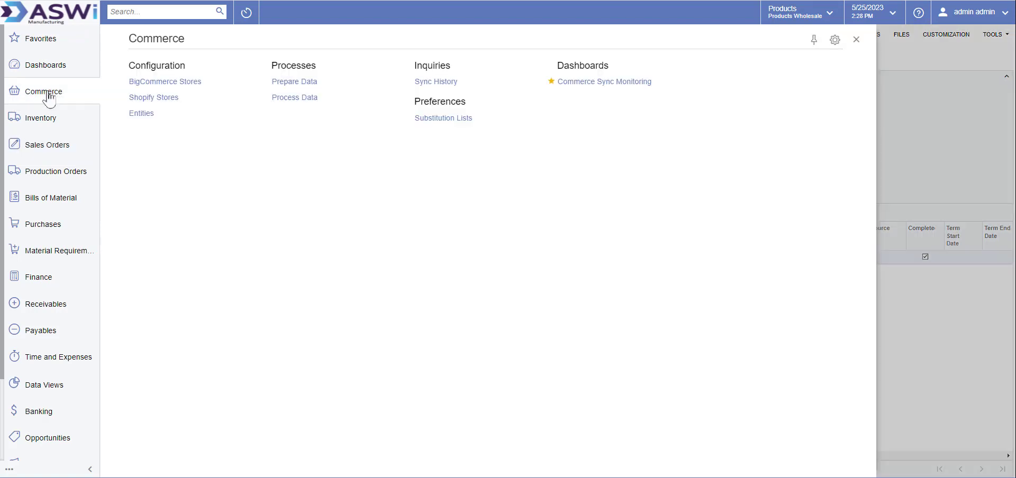
pyautogui.click(292, 82)
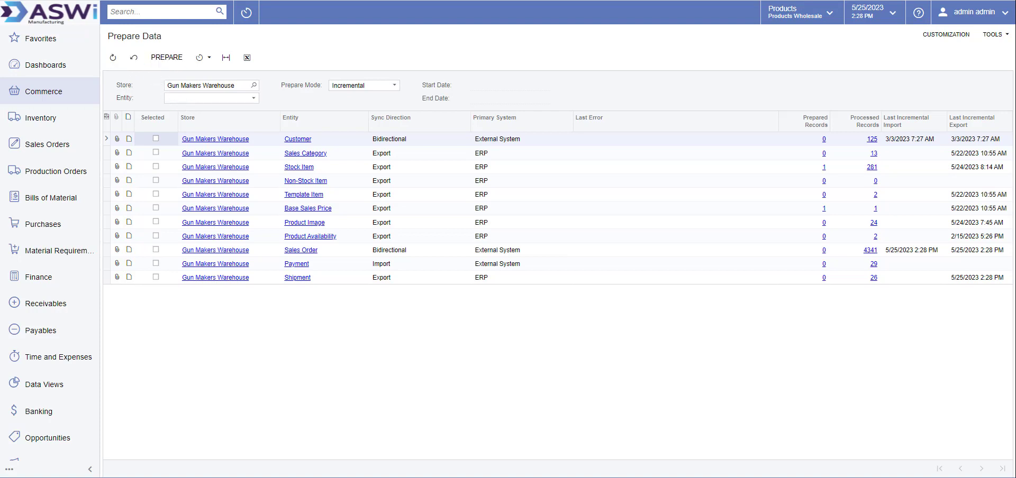
pyautogui.click(253, 98)
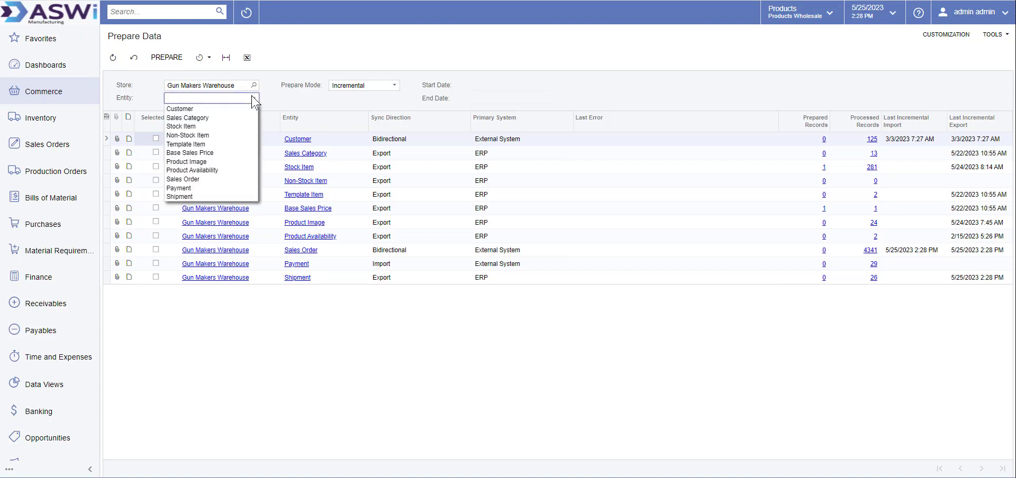
pyautogui.click(186, 197)
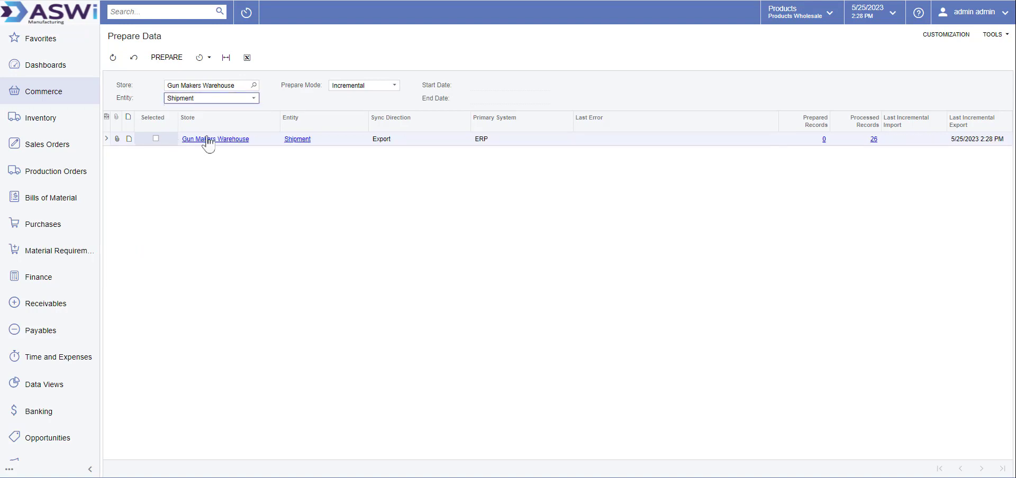
pyautogui.click(155, 138)
pyautogui.click(169, 58)
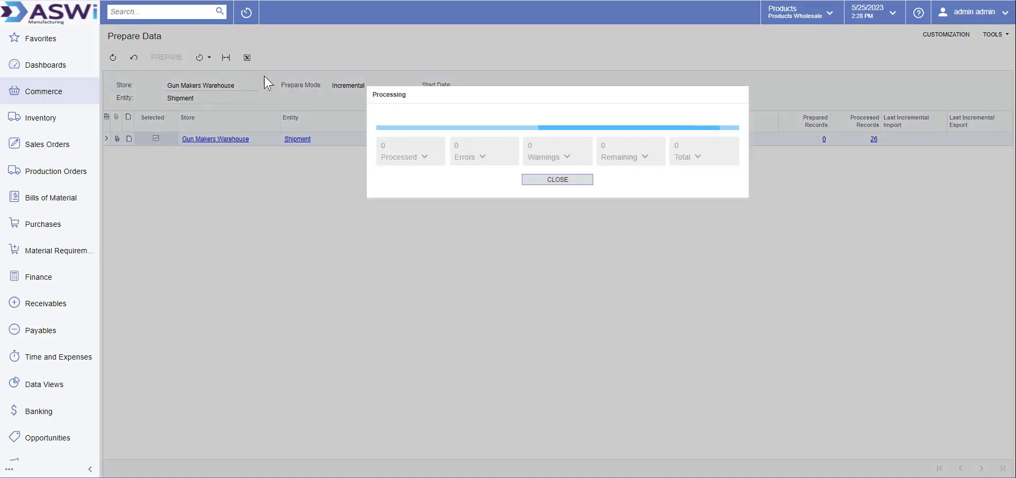
pyautogui.click(550, 180)
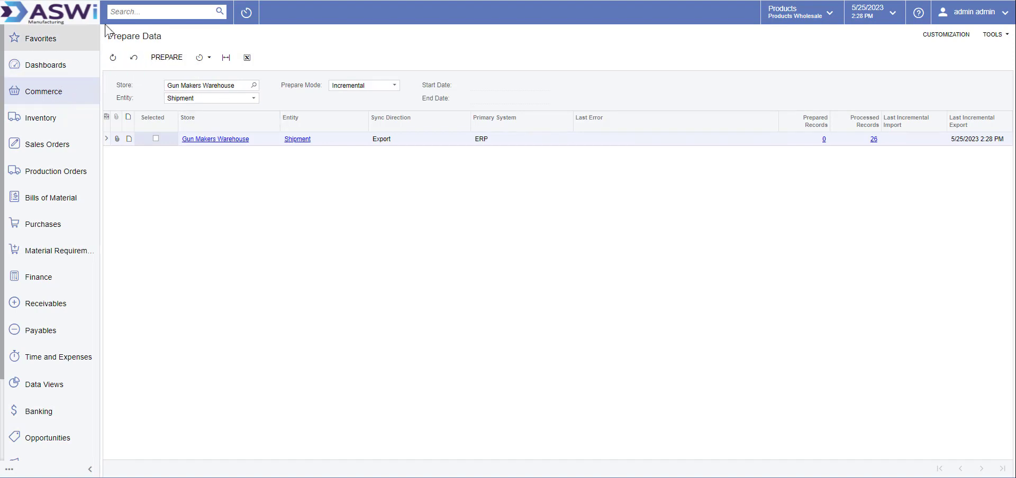
pyautogui.hotkey('alt', 'Tab')
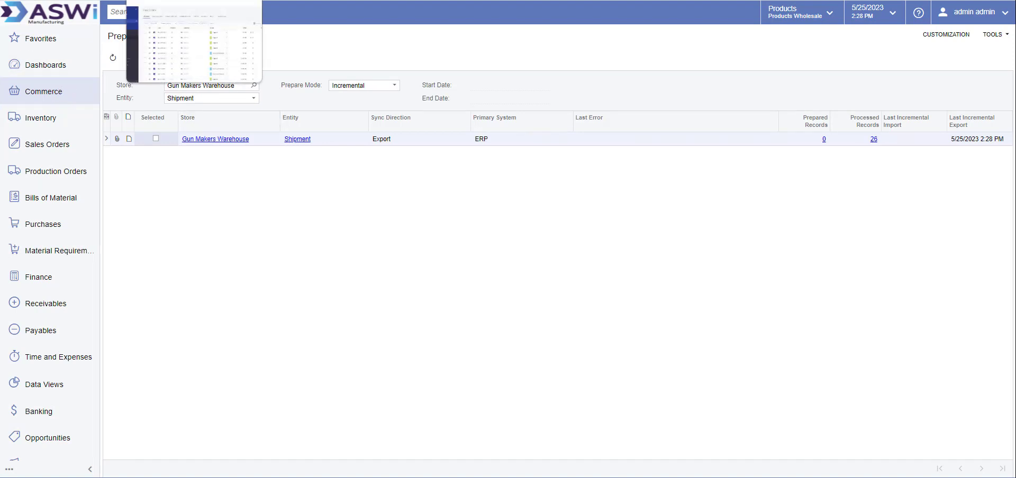
# Go to the customer's account orders page on the BigCommerce storefront
pyautogui.hotkey('ctrl', 'Tab')
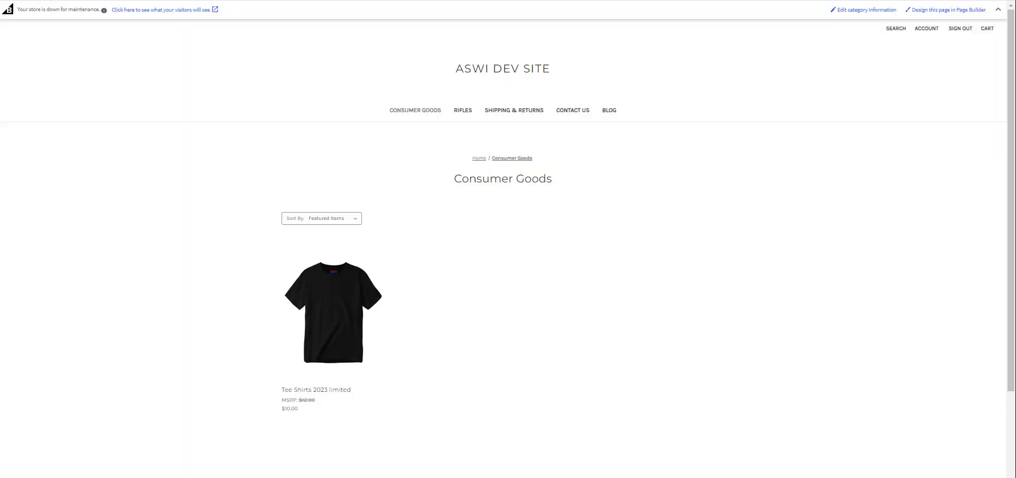
pyautogui.click(925, 32)
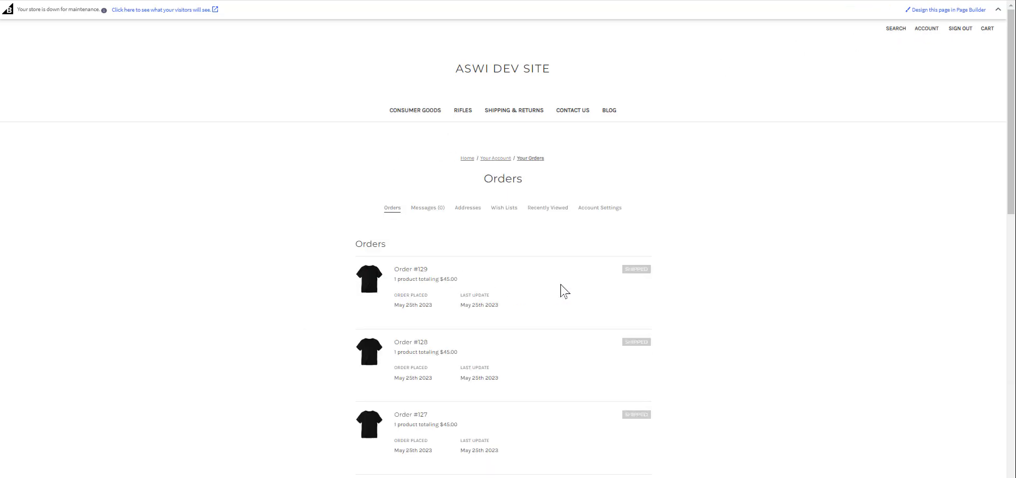
pyautogui.scroll(-3, 566, 290)
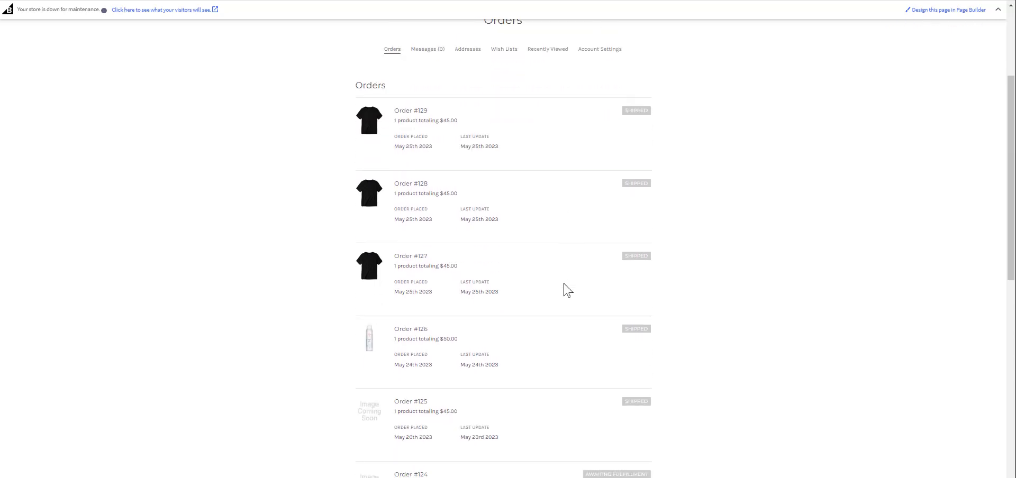
pyautogui.scroll(-3, 567, 290)
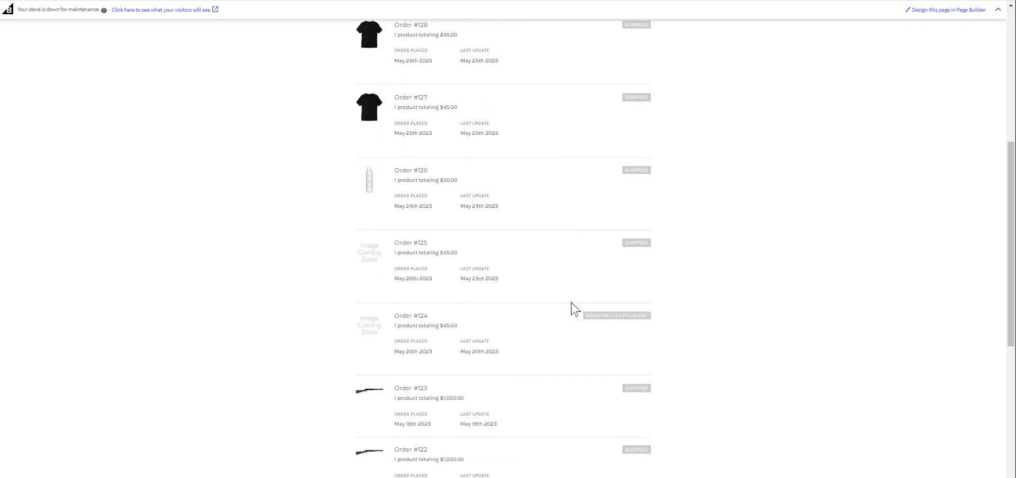
pyautogui.scroll(-2, 575, 346)
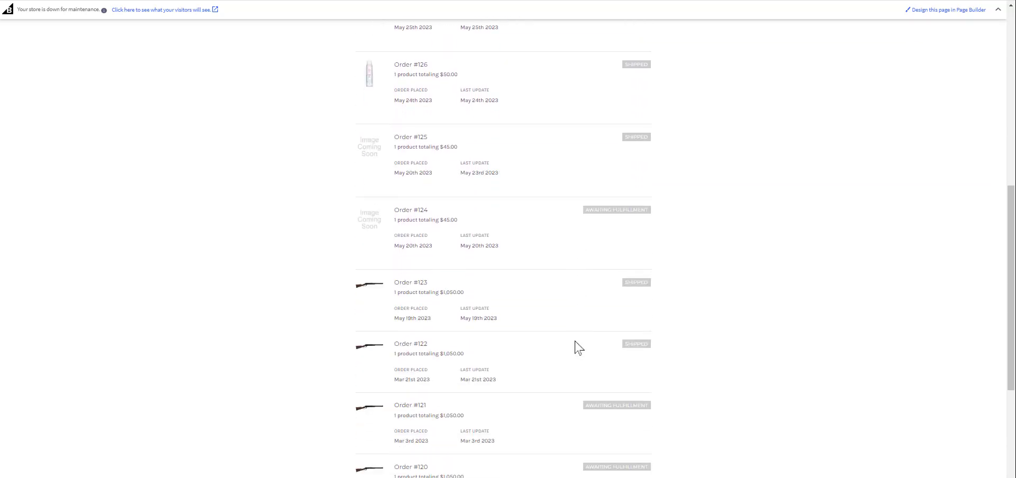
pyautogui.scroll(8, 577, 345)
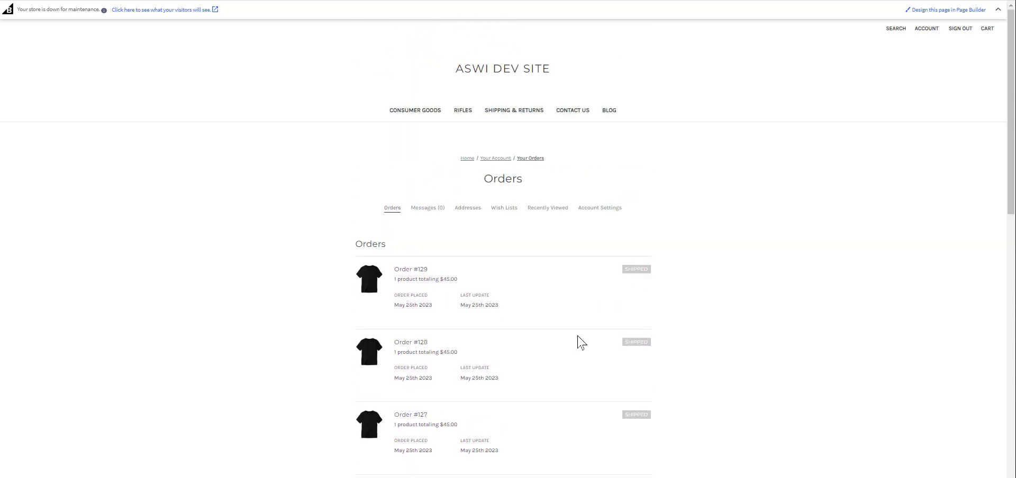
# Review order #129's Shipped status and UPS Ground tracking, then cancel the invoice print
pyautogui.click(403, 272)
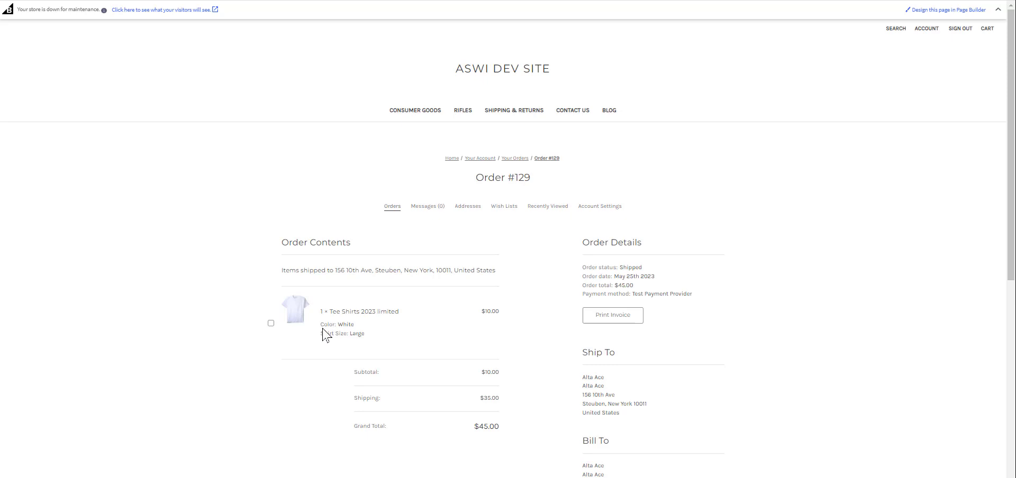
pyautogui.scroll(-3, 320, 335)
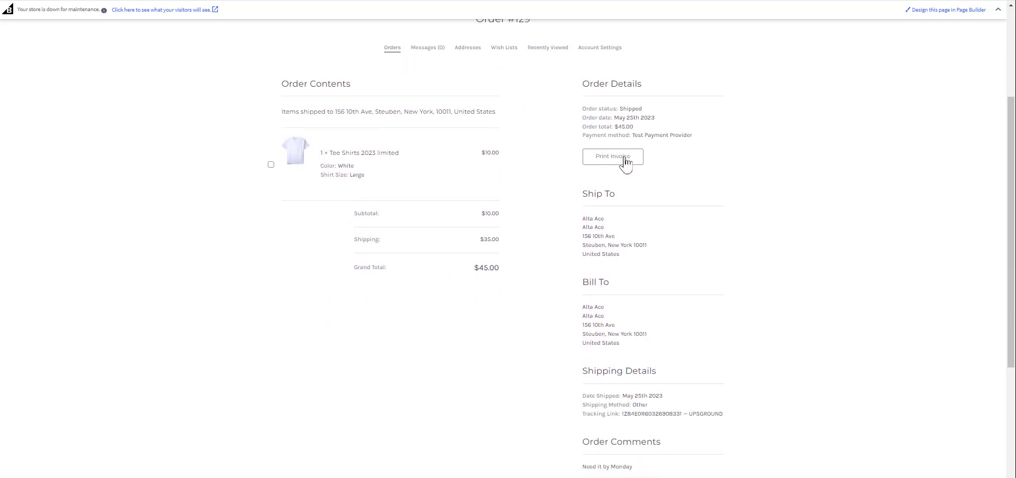
pyautogui.scroll(-3, 562, 348)
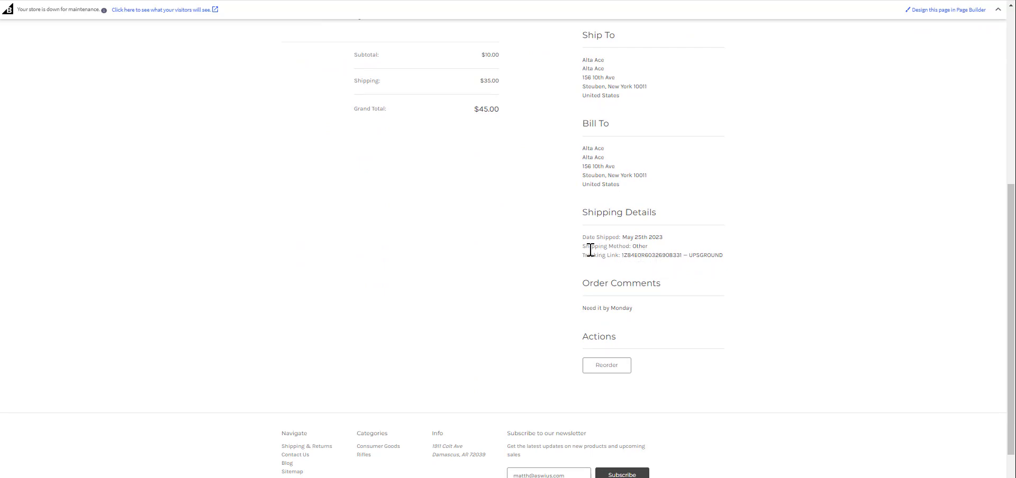
pyautogui.scroll(4, 589, 244)
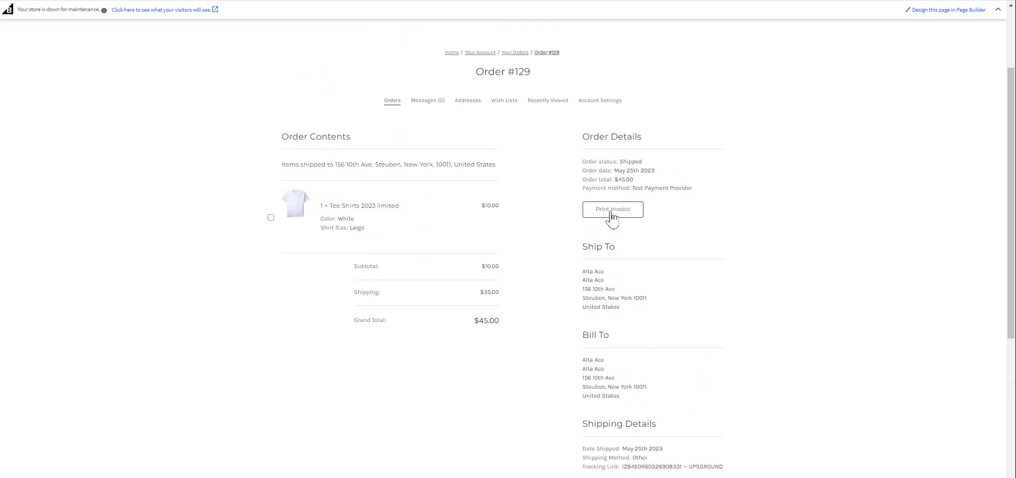
pyautogui.click(612, 212)
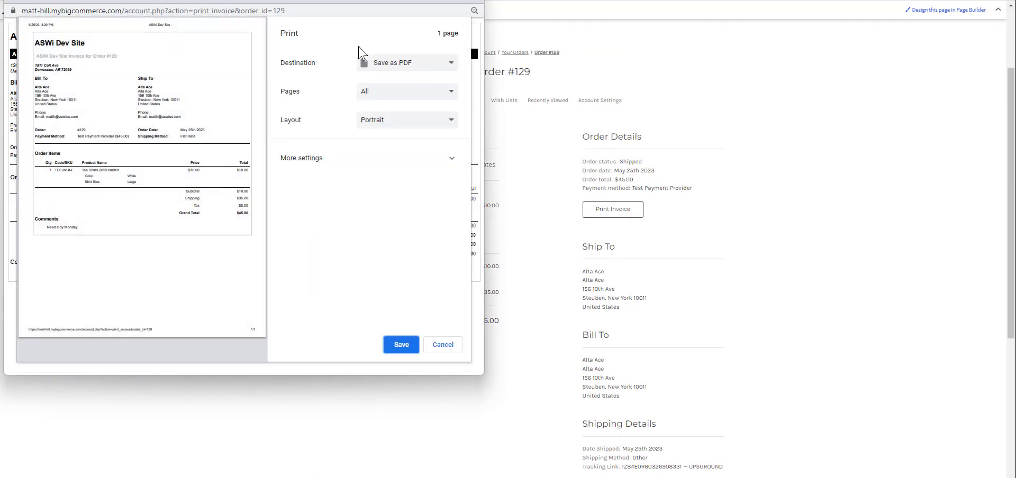
pyautogui.click(474, 4)
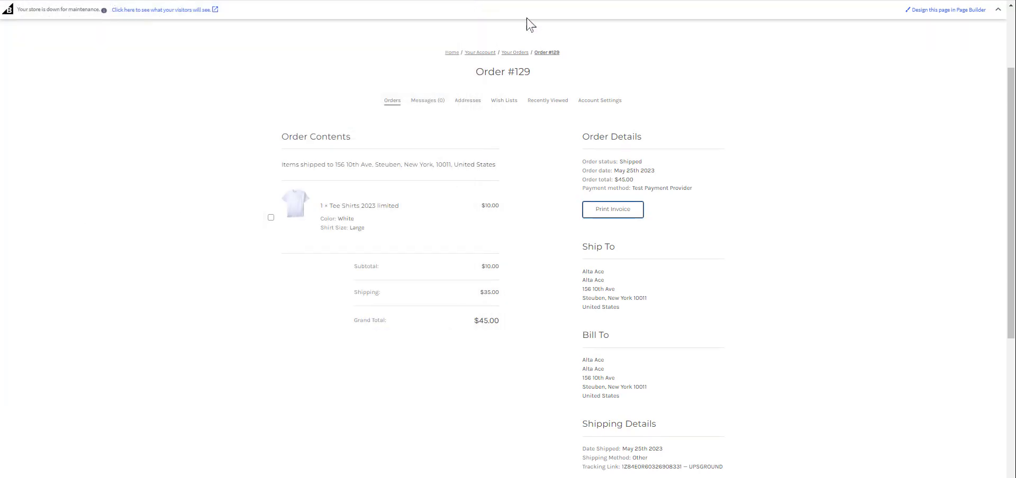
pyautogui.scroll(2, 431, 296)
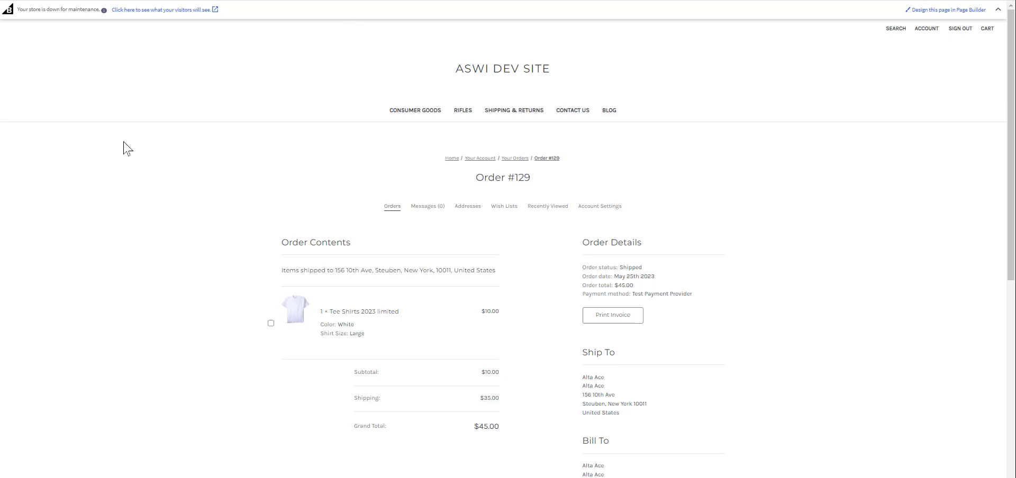
# Check the admin View Orders list, leaving order 128 Shipped, and return to Acumatica
pyautogui.hotkey('ctrl', 'Tab')
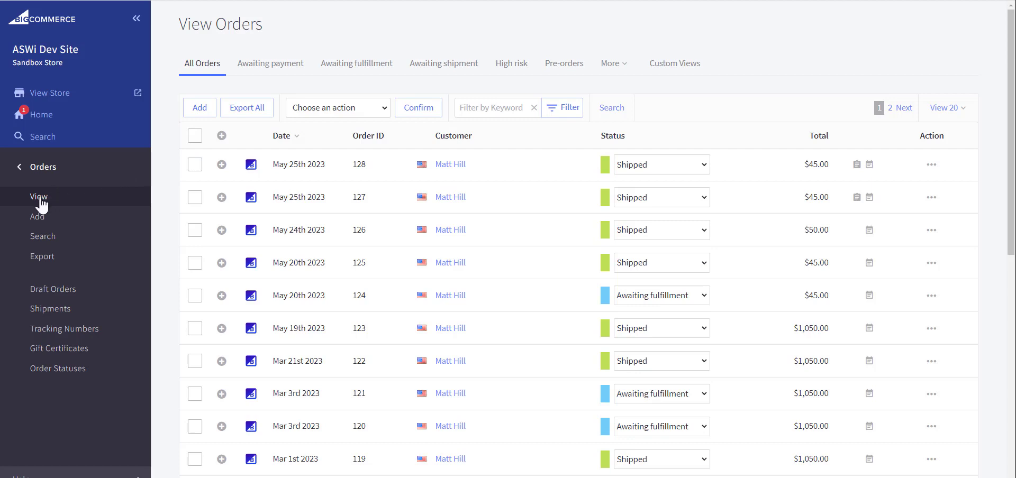
pyautogui.click(692, 166)
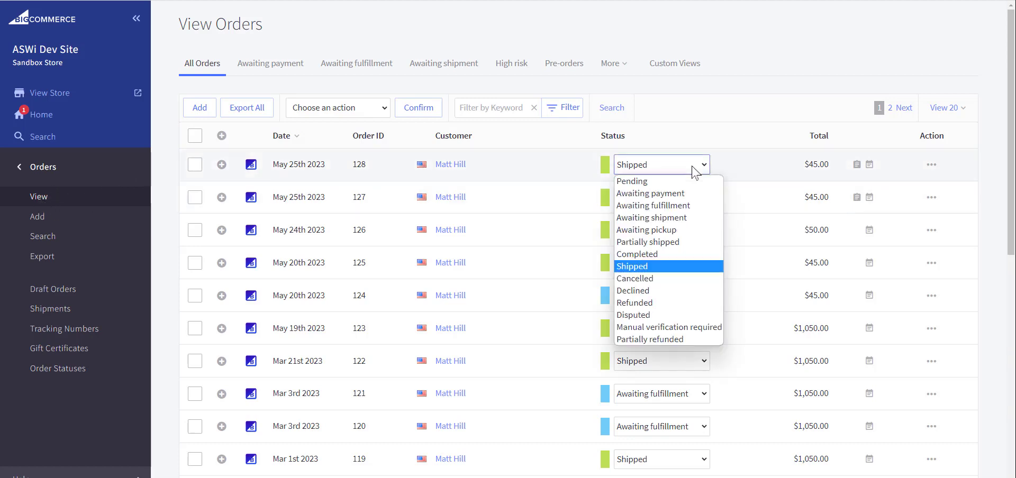
pyautogui.click(677, 134)
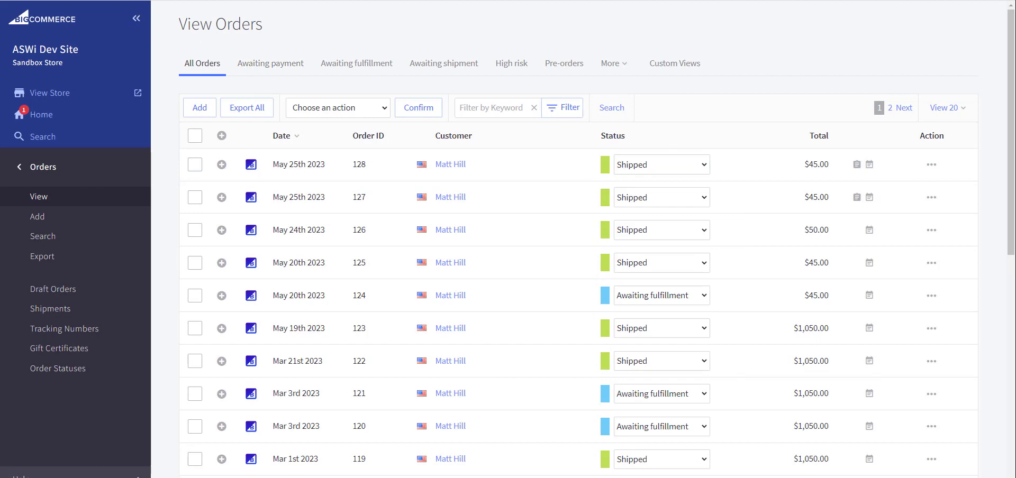
pyautogui.hotkey('ctrl', 'Tab')
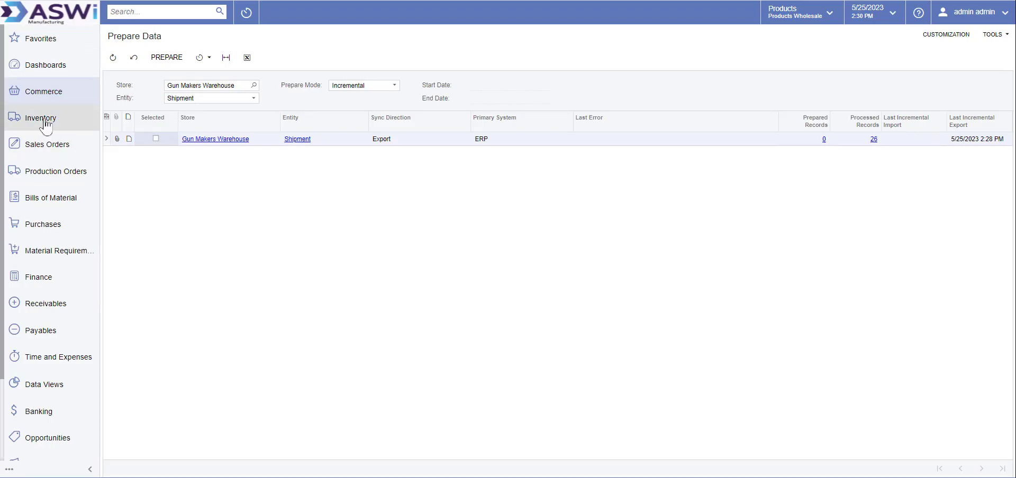
# Inspect sales order SO 000086 for order 129 from the Commerce Sync History
pyautogui.click(40, 98)
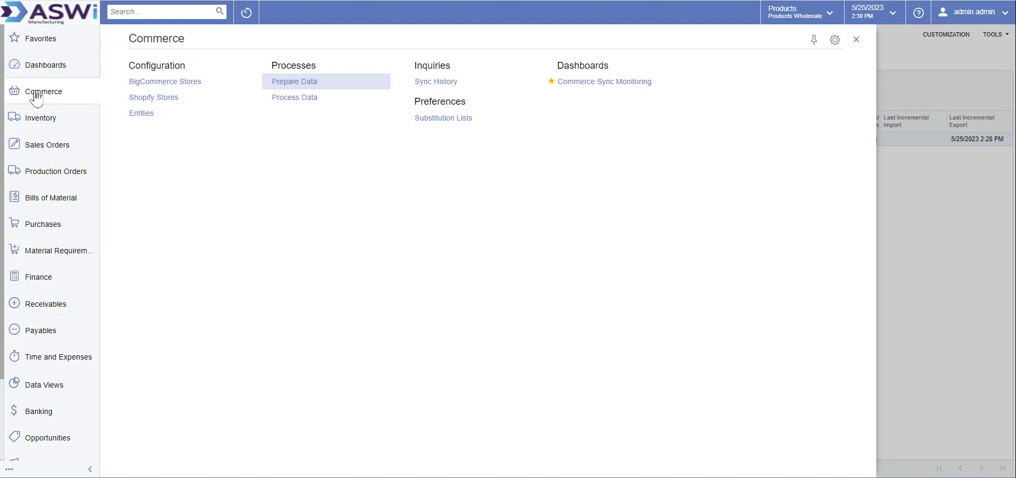
pyautogui.click(437, 82)
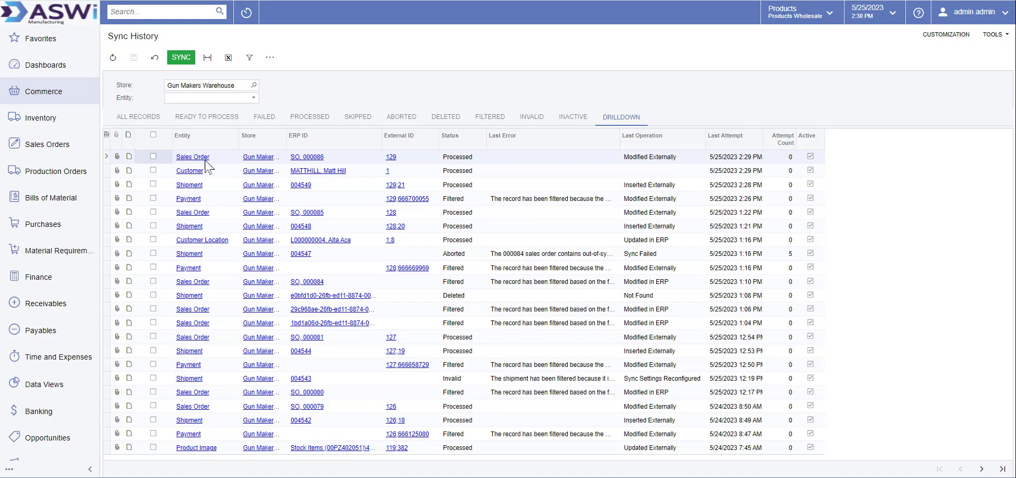
pyautogui.click(310, 157)
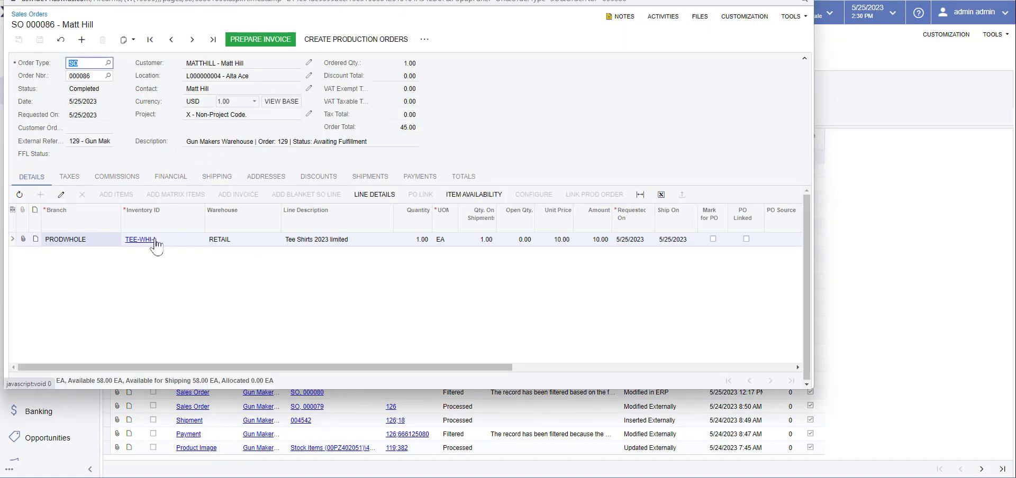
pyautogui.click(804, 1)
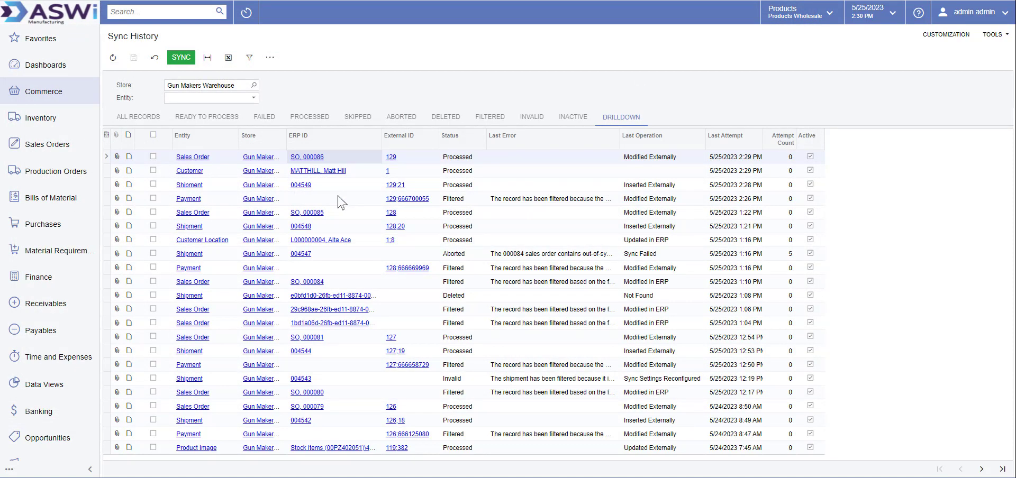
# Inspect synced shipment 004549, then open external order 129 in BigCommerce
pyautogui.click(300, 186)
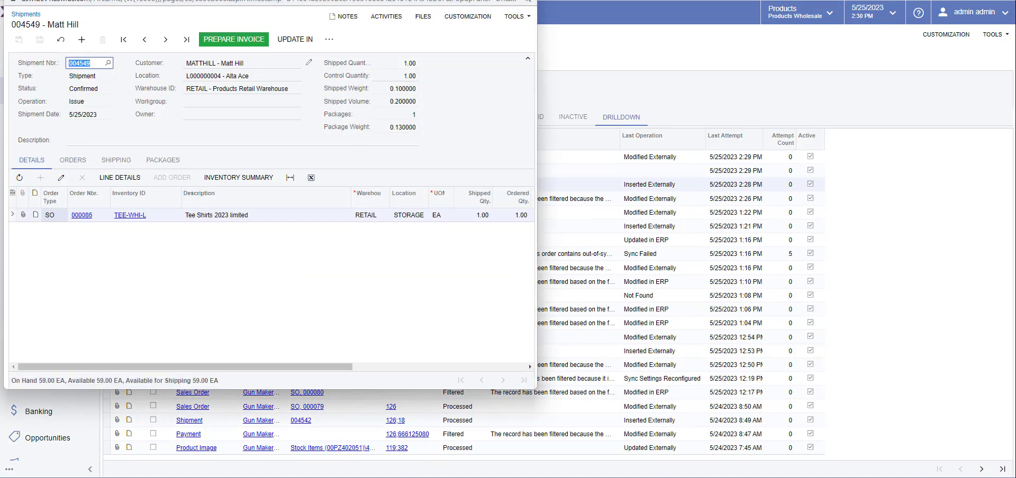
pyautogui.click(525, 0)
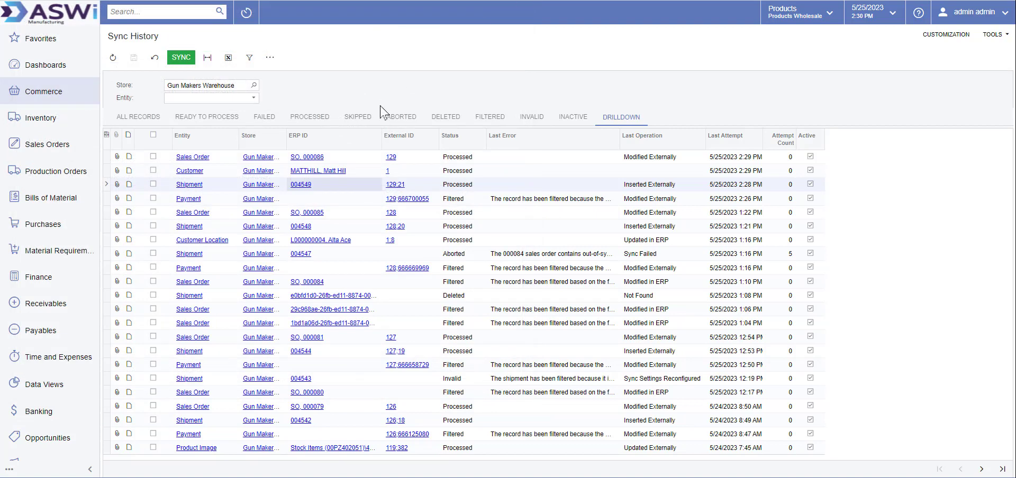
pyautogui.click(391, 158)
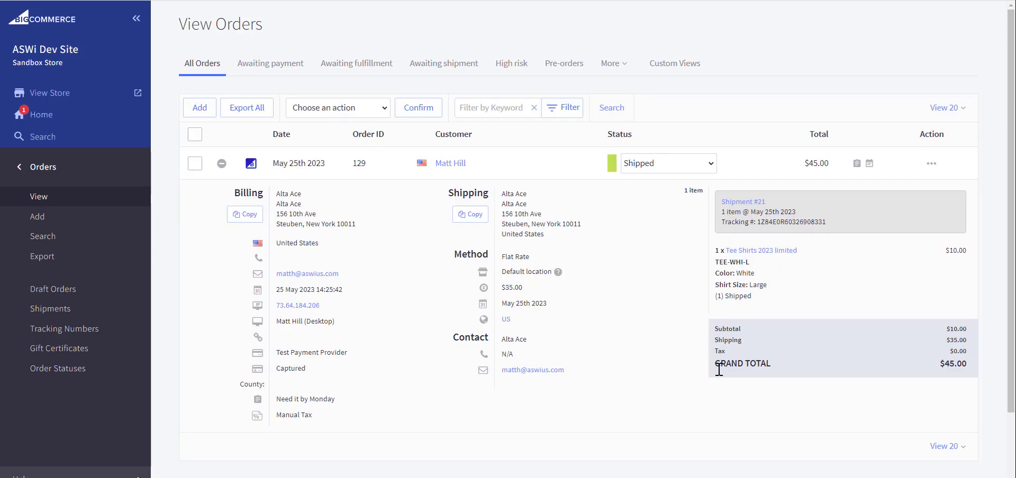
# Look over order 129's expanded row to confirm Shipment #21 and its tracking number
pyautogui.scroll(-2, 603, 394)
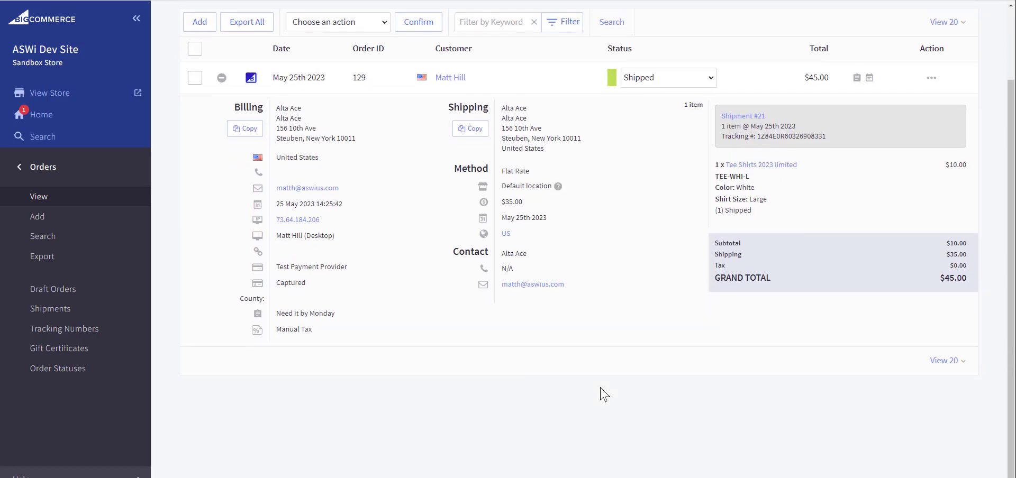
pyautogui.scroll(2, 603, 394)
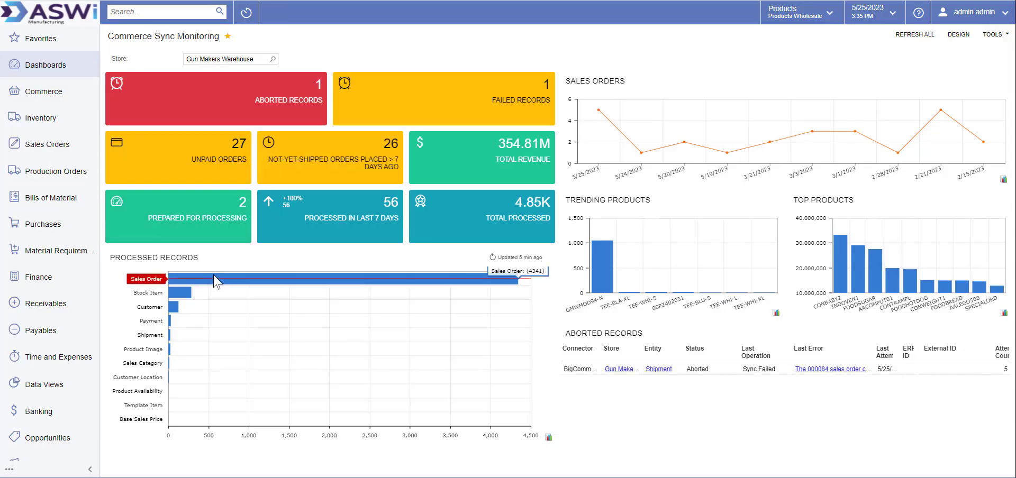
# Drill into the CONBABY2 bar in the Top Products chart to list its sales orders
pyautogui.click(840, 260)
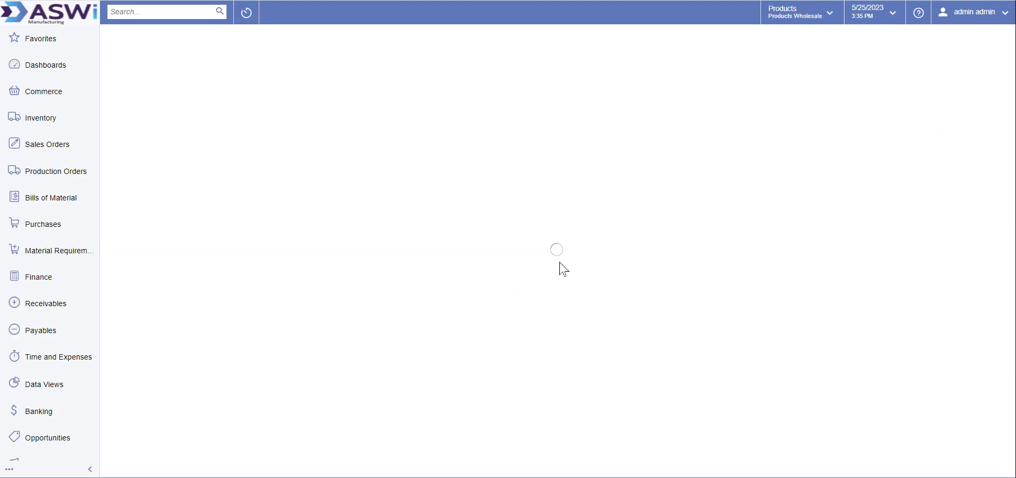